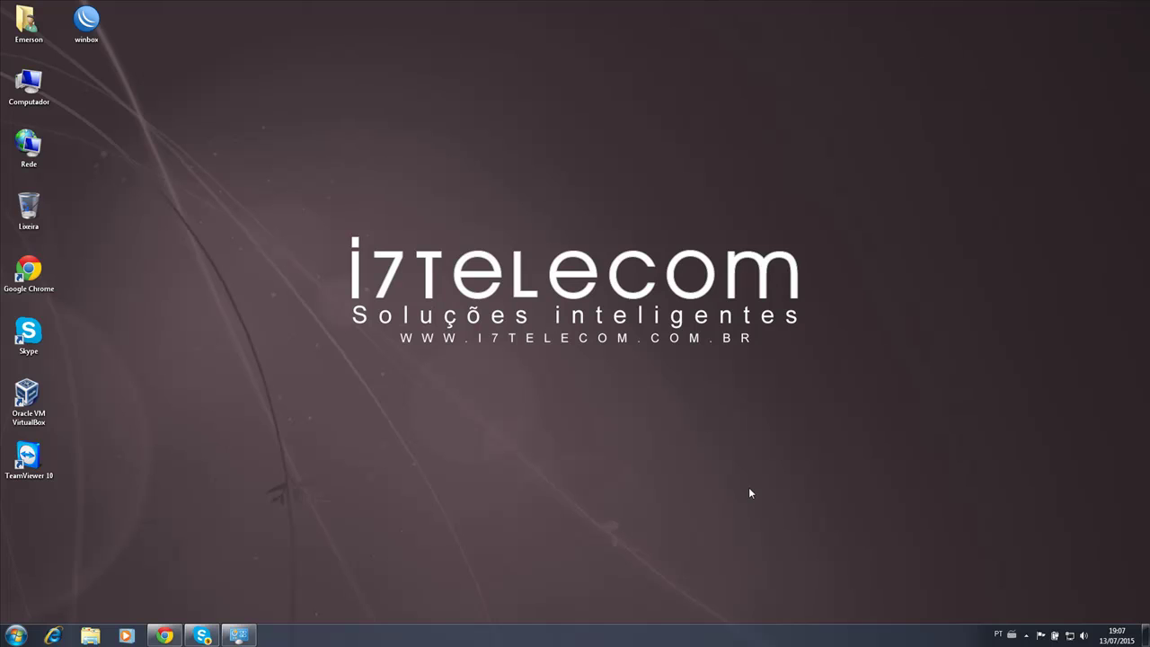
# Launch Command Prompt and run ipconfig to confirm the gateway is 192.168.1.1.
pyautogui.click(15, 635)
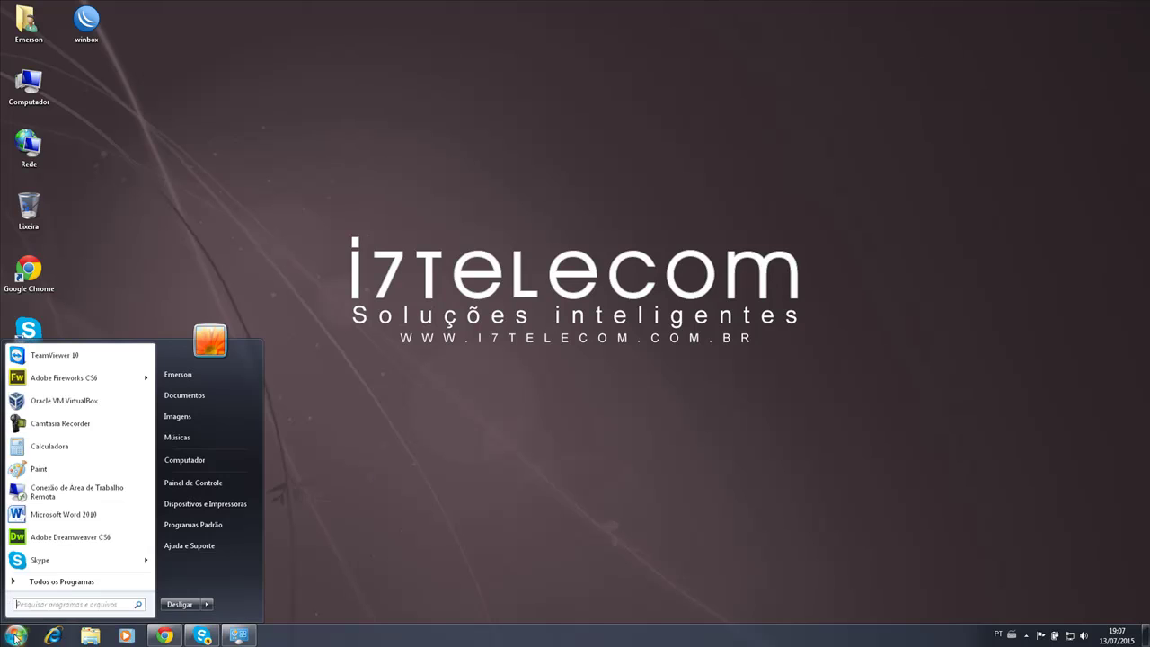
pyautogui.write('cmd')
pyautogui.press('Return')
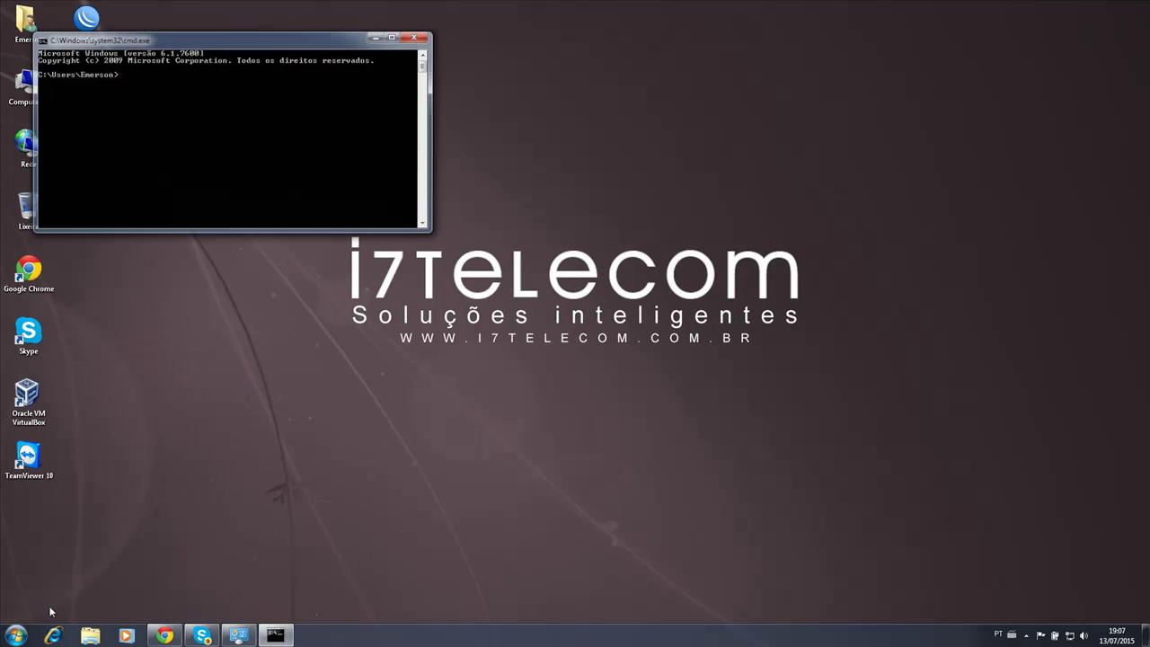
pyautogui.write('ipcofni')
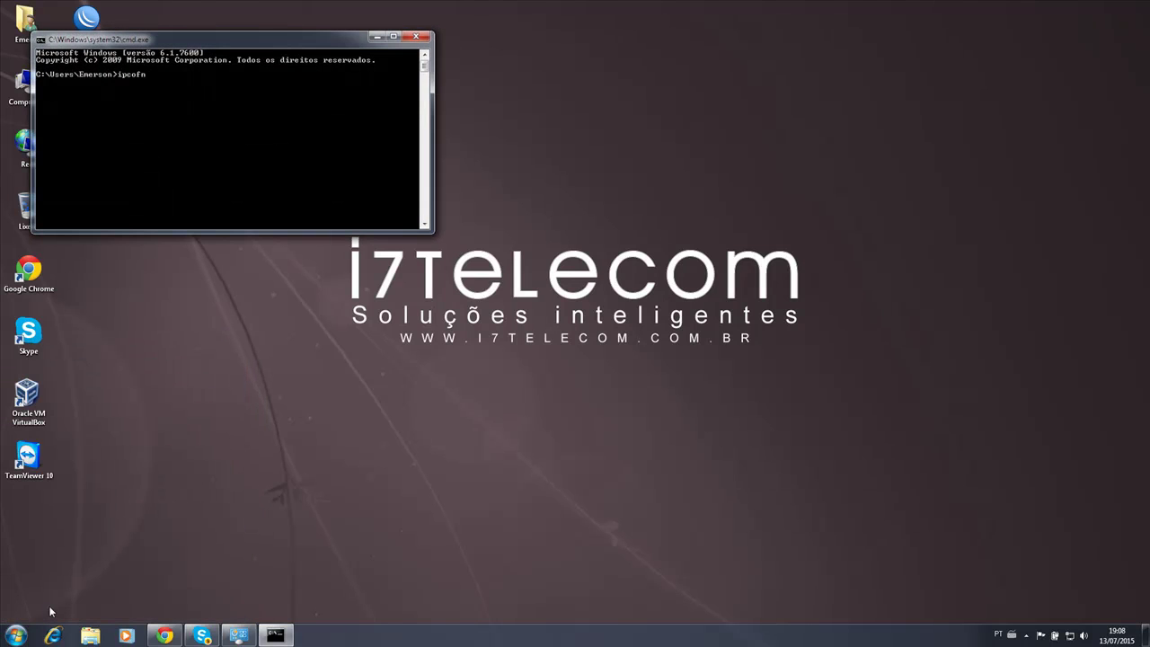
pyautogui.press('BackSpace')
pyautogui.press('BackSpace')
pyautogui.press('BackSpace')
pyautogui.press('BackSpace')
pyautogui.press('BackSpace')
pyautogui.press('BackSpace')
pyautogui.write('ipconfig')
pyautogui.press('Return')
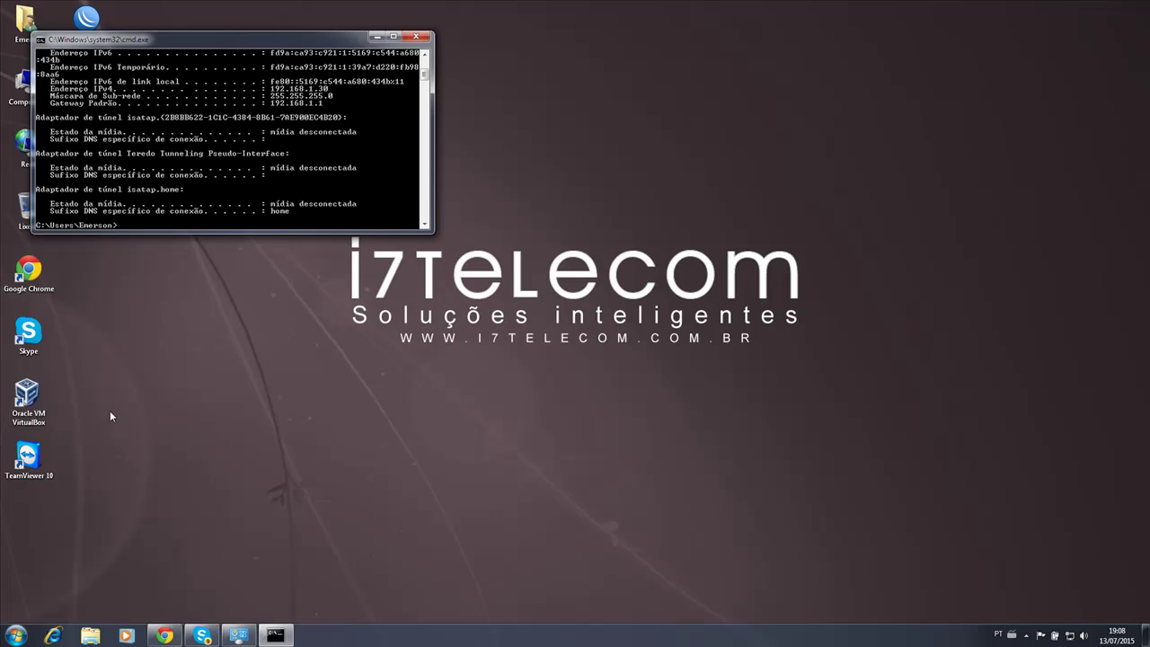
pyautogui.scroll(2, 293, 131)
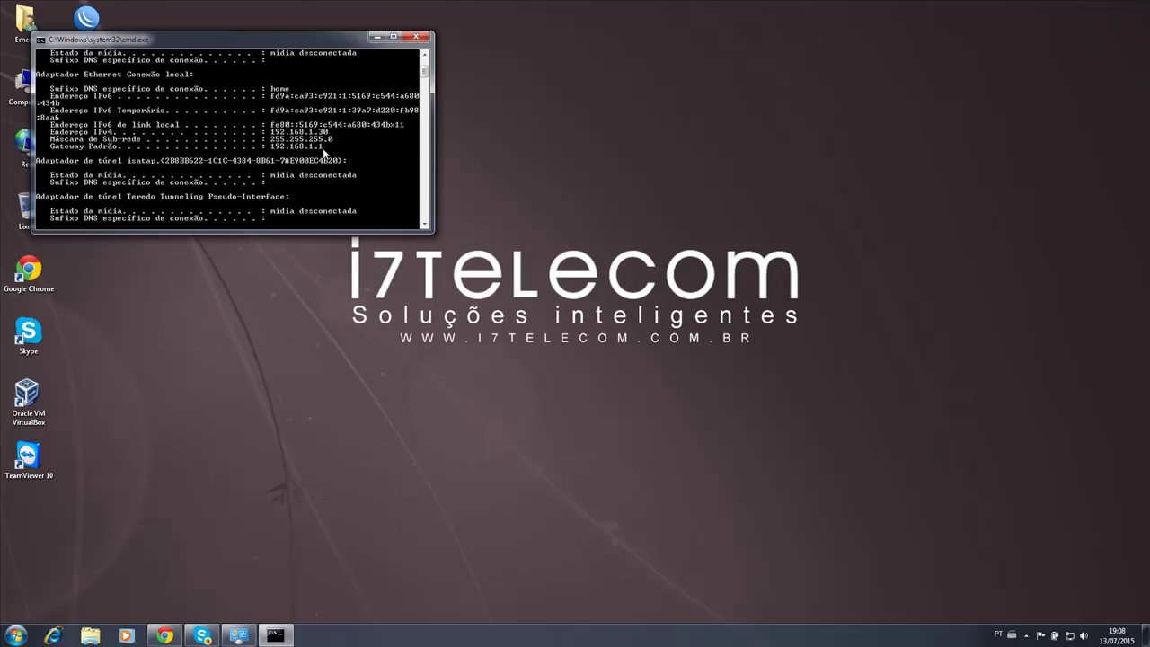
# Ping 192.168.1.1 twice, getting 4 of 4 replies with 0% loss.
pyautogui.write('ping 192')
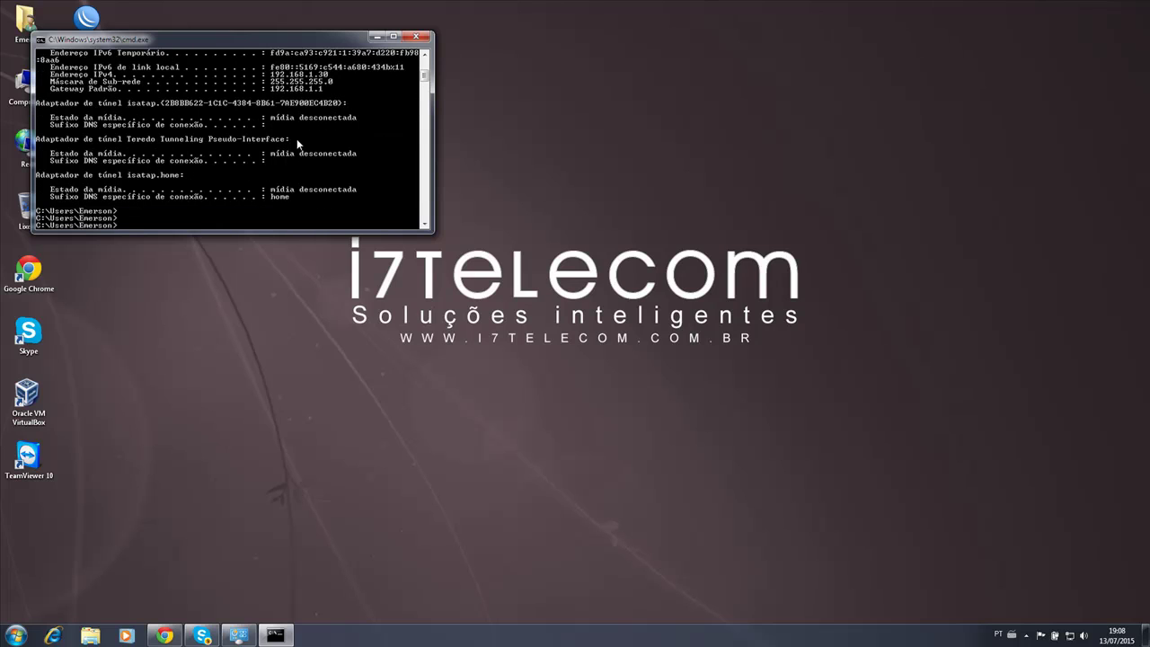
pyautogui.write('.19')
pyautogui.press('BackSpace')
pyautogui.press('BackSpace')
pyautogui.press('BackSpace')
pyautogui.write('2.168.1.1')
pyautogui.press('Return')
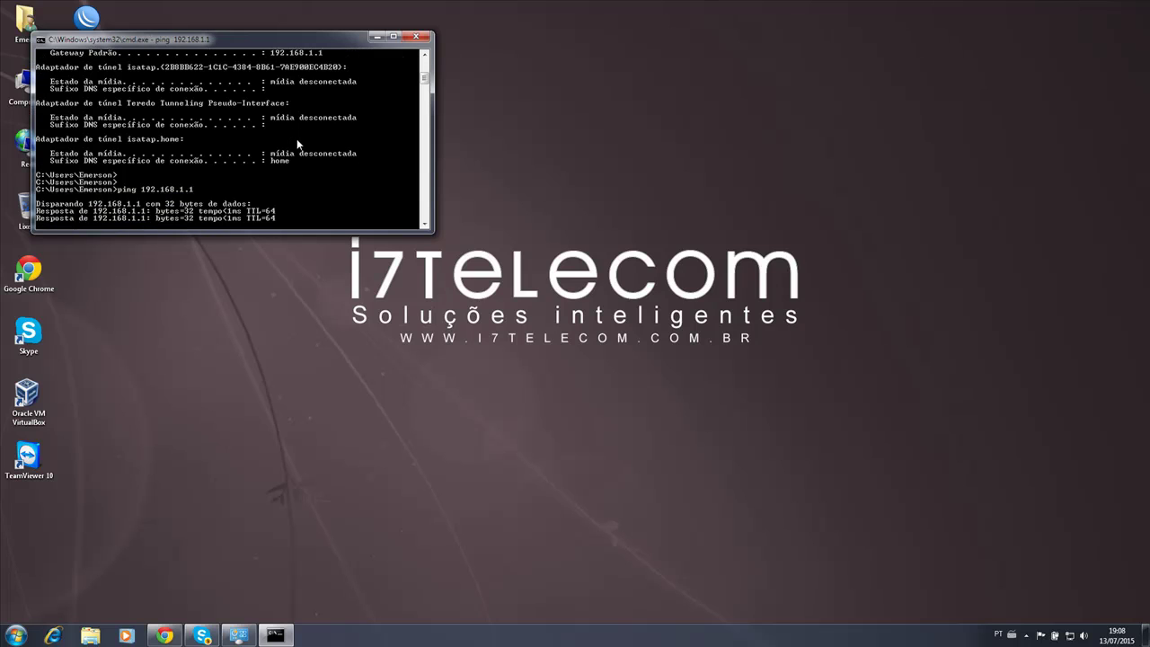
pyautogui.moveTo(272, 42); pyautogui.dragTo(323, 56)
pyautogui.press('Up')
pyautogui.press('Return')
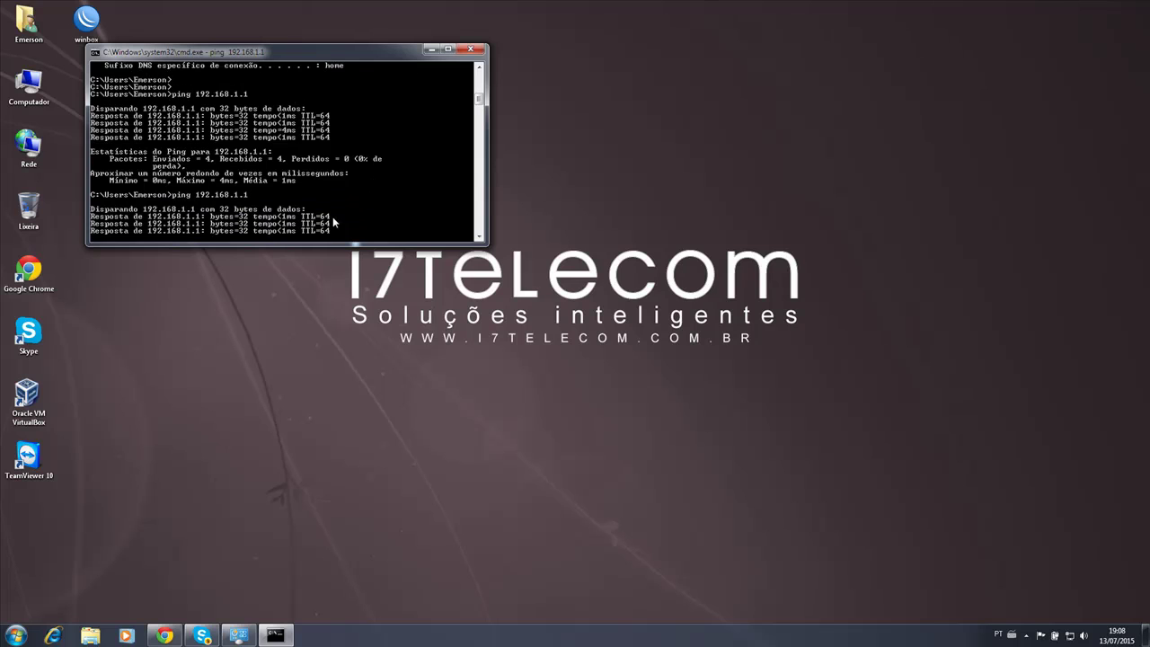
pyautogui.rightClick(165, 635)
# Open a new Chrome window and load the router page at 192.168.1.1.
pyautogui.click(154, 575)
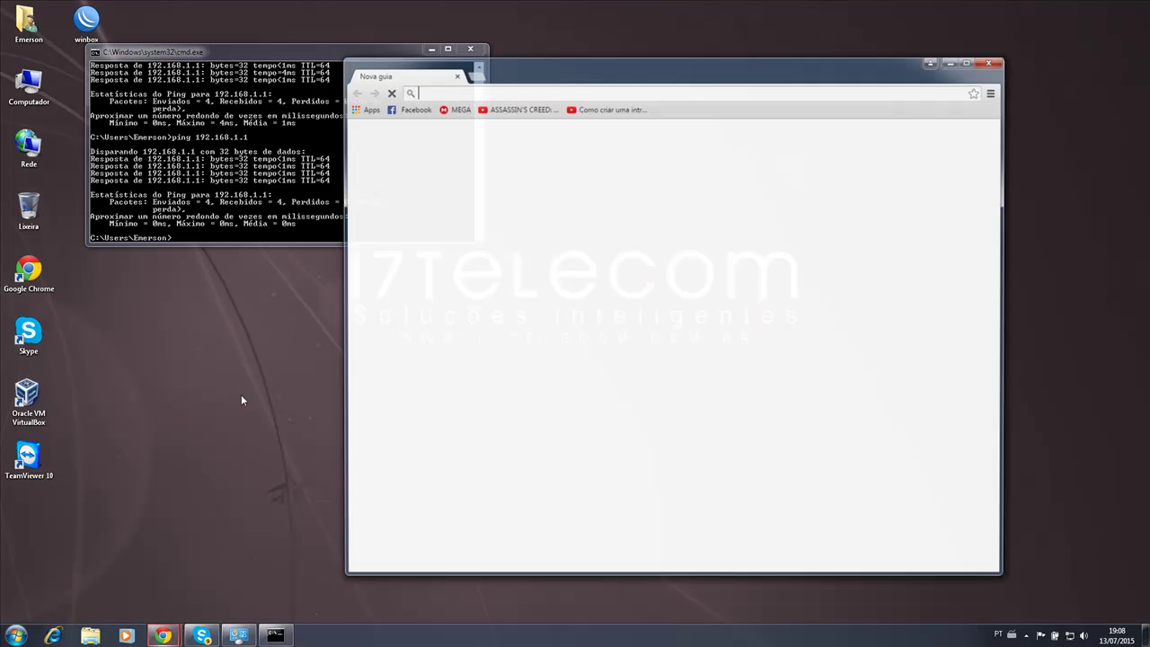
pyautogui.write('192.168.1')
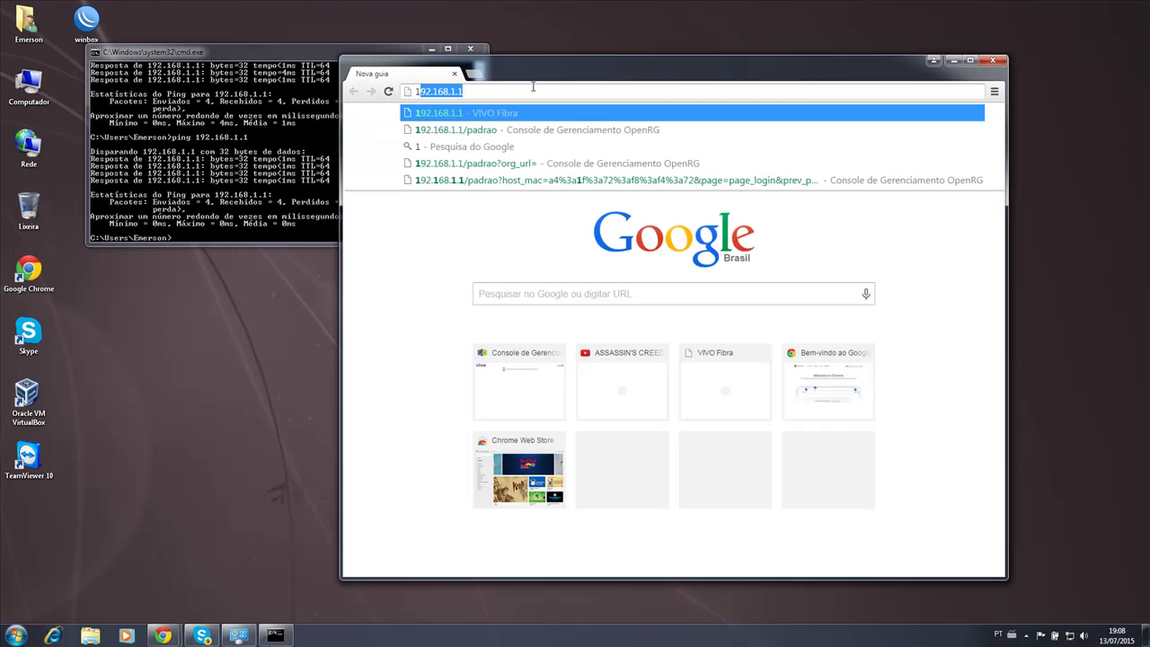
pyautogui.write('.1')
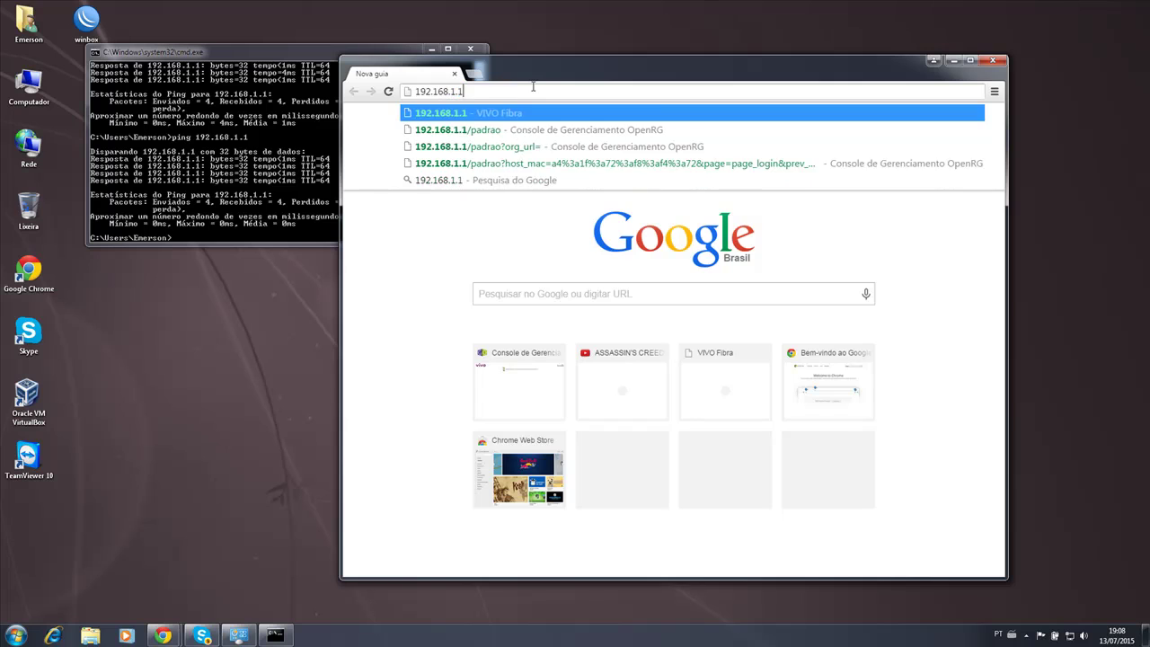
pyautogui.press('Return')
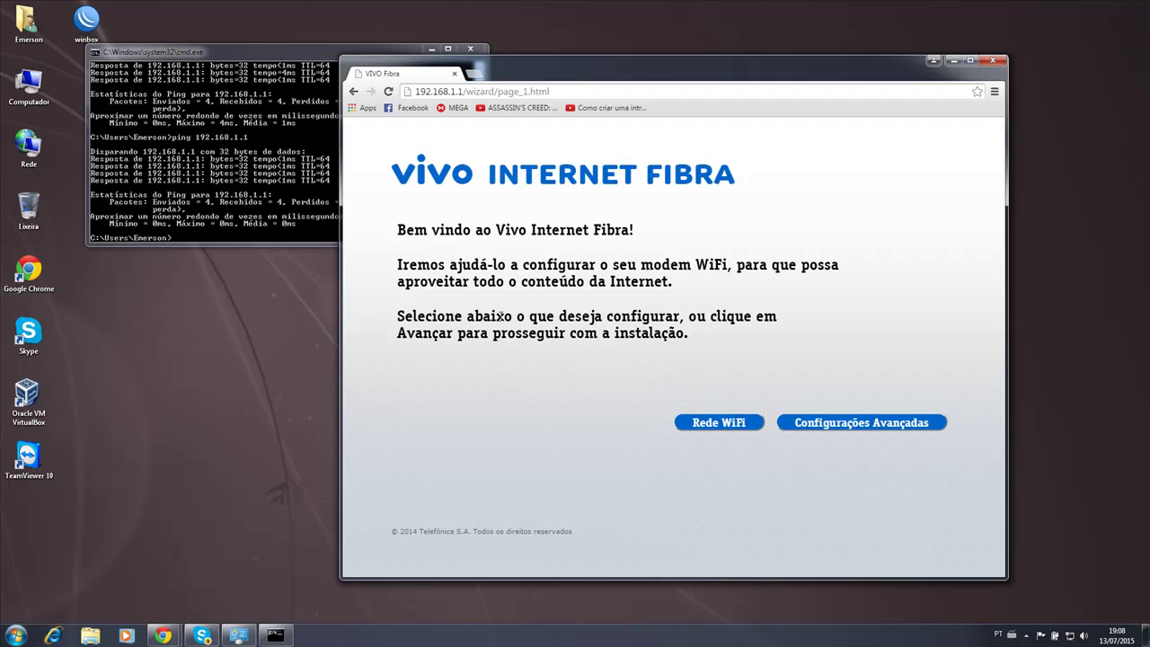
pyautogui.moveTo(591, 65); pyautogui.dragTo(514, 68)
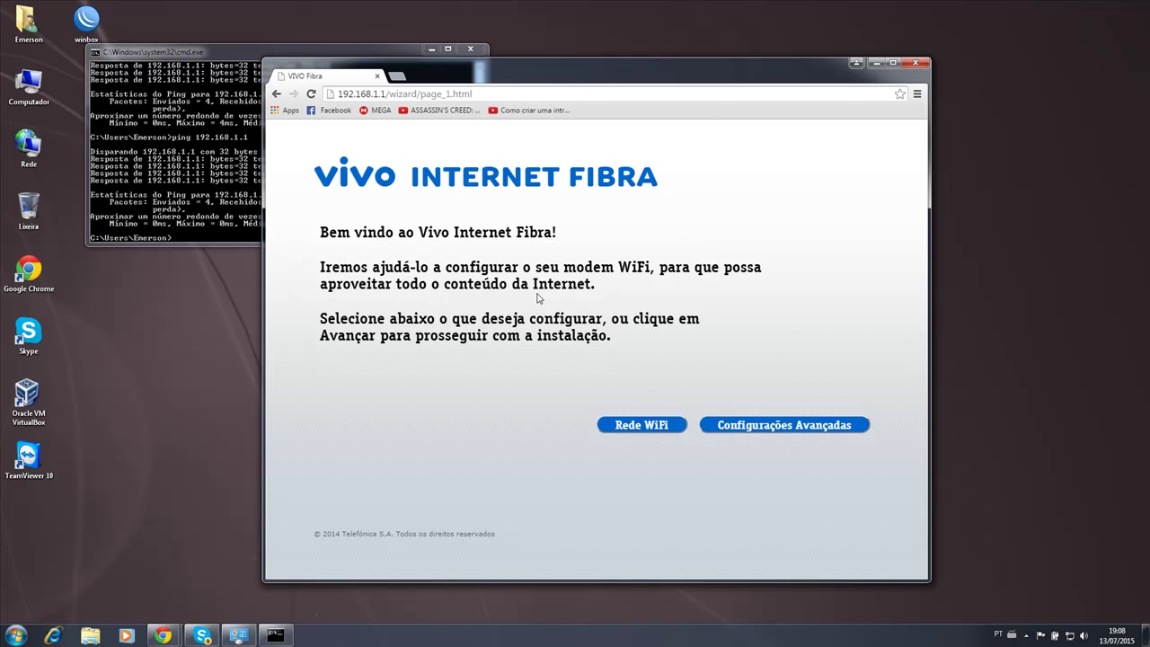
# Go to Configurações Avançadas > Usuário/Senha de Provedor and dismiss the login error.
pyautogui.click(784, 428)
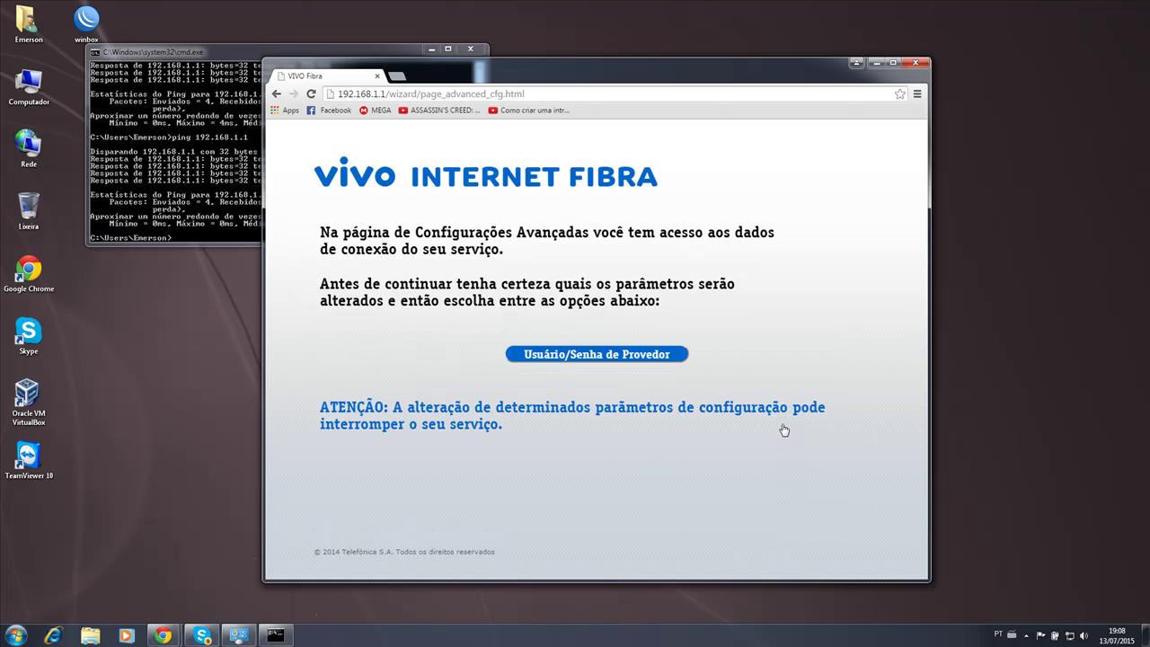
pyautogui.click(599, 364)
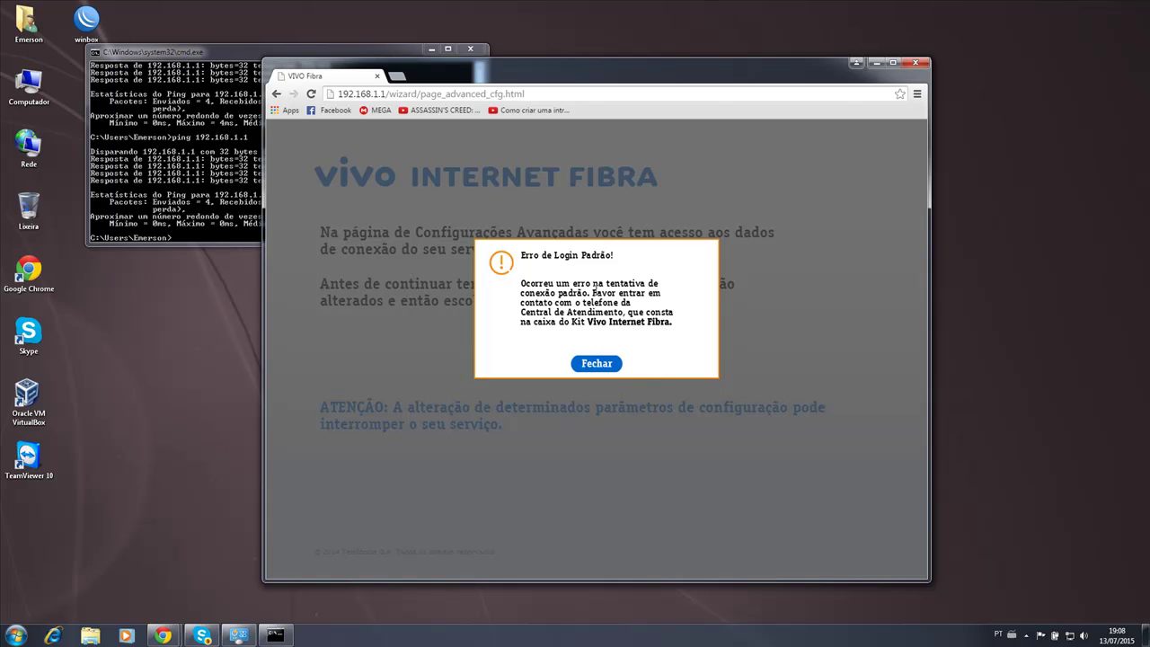
pyautogui.click(598, 363)
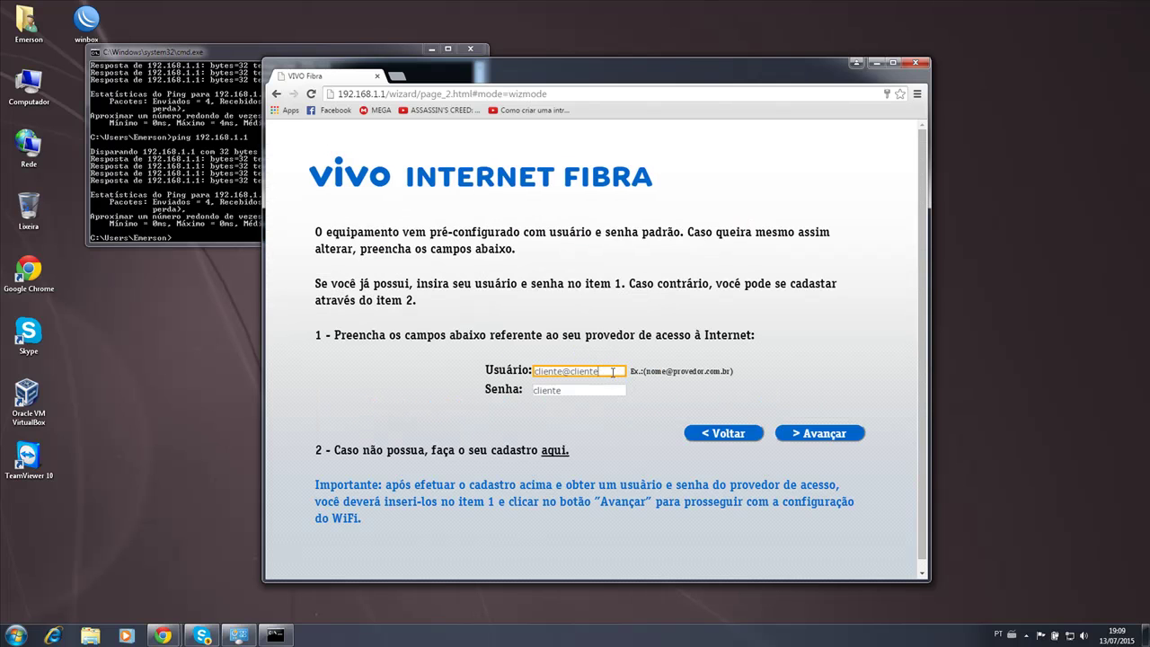
# Clear the default provider username from the Usuário field.
pyautogui.moveTo(615, 370); pyautogui.dragTo(520, 370)
pyautogui.click(561, 390)
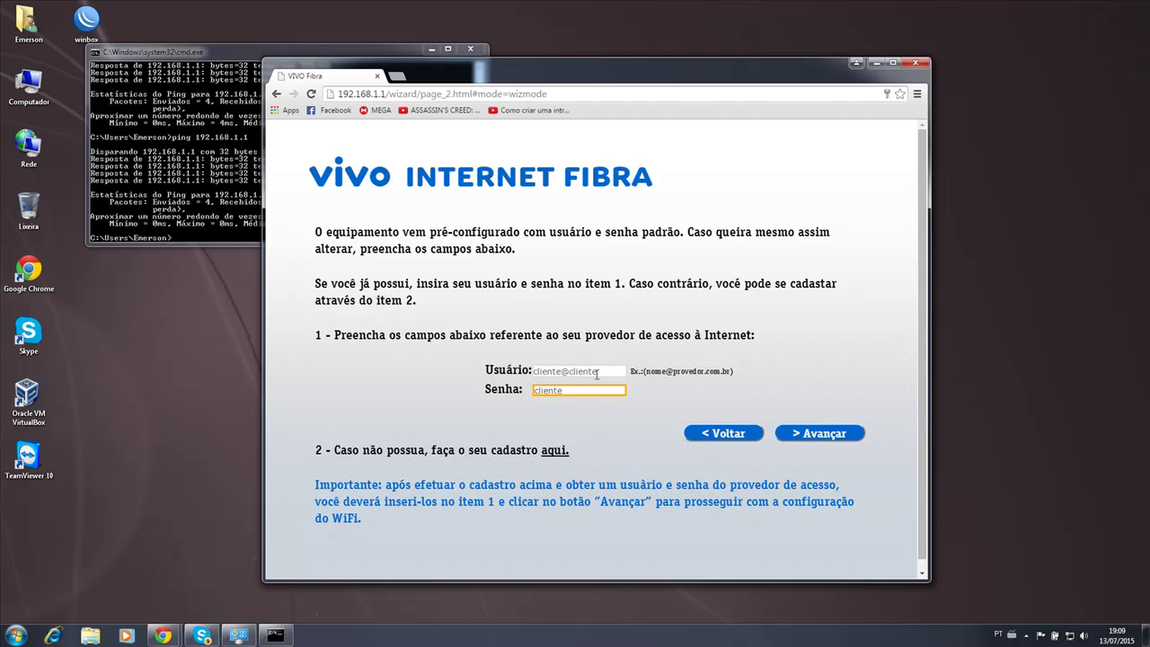
pyautogui.moveTo(599, 371); pyautogui.dragTo(550, 384)
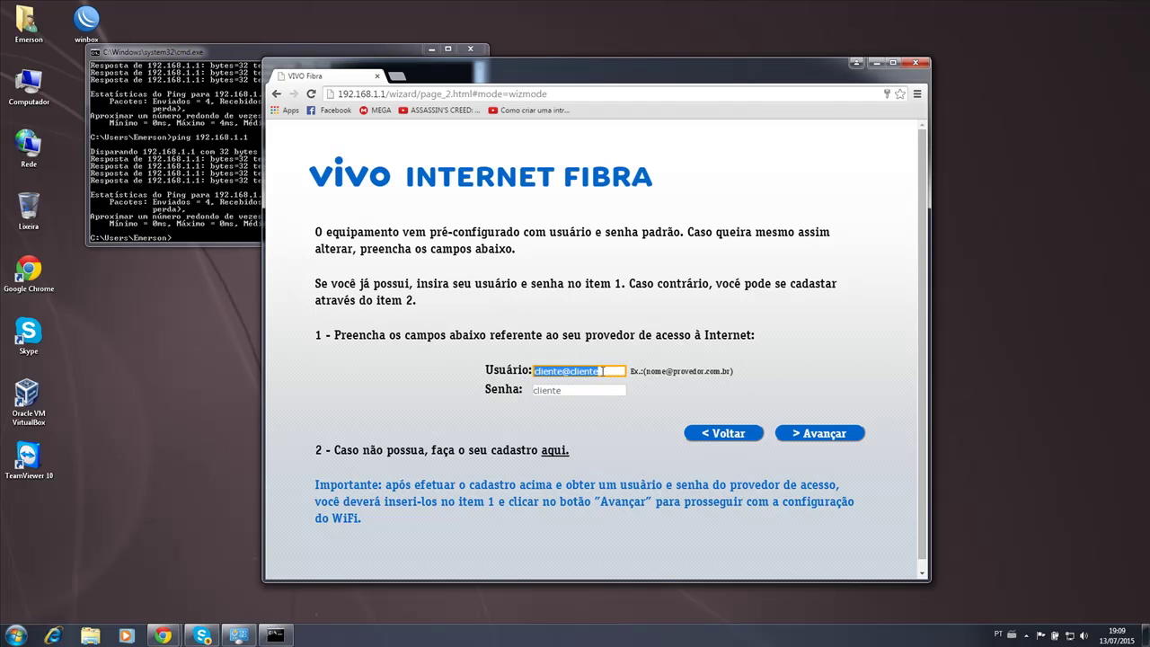
pyautogui.click(602, 371)
pyautogui.click(584, 388)
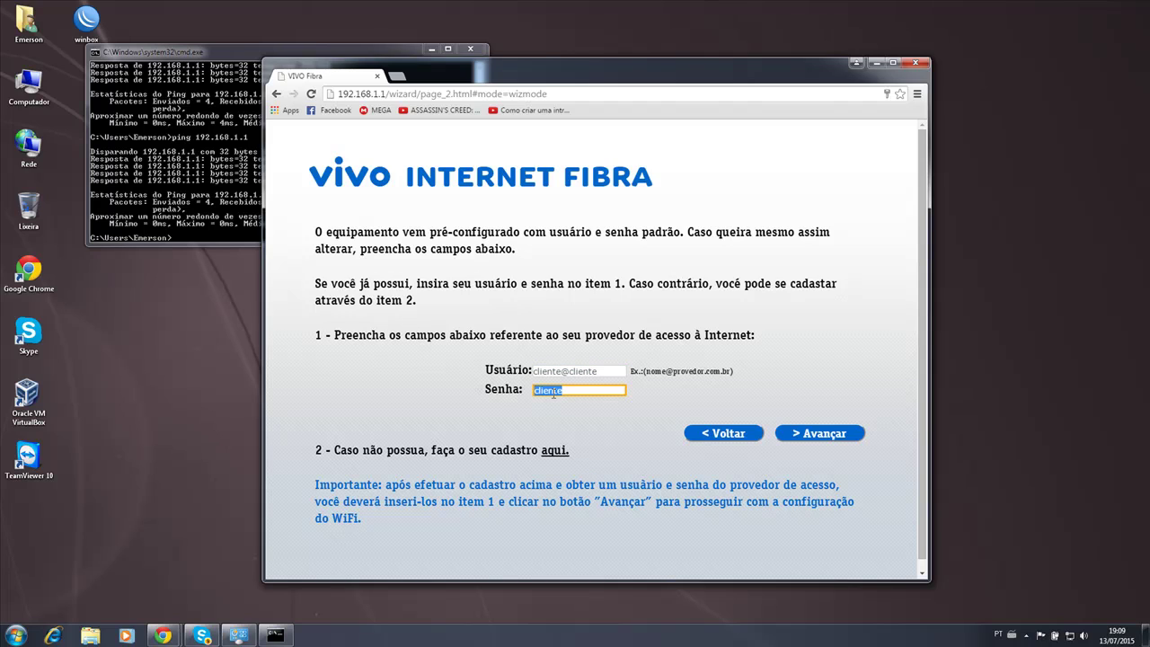
pyautogui.moveTo(609, 371); pyautogui.dragTo(526, 369)
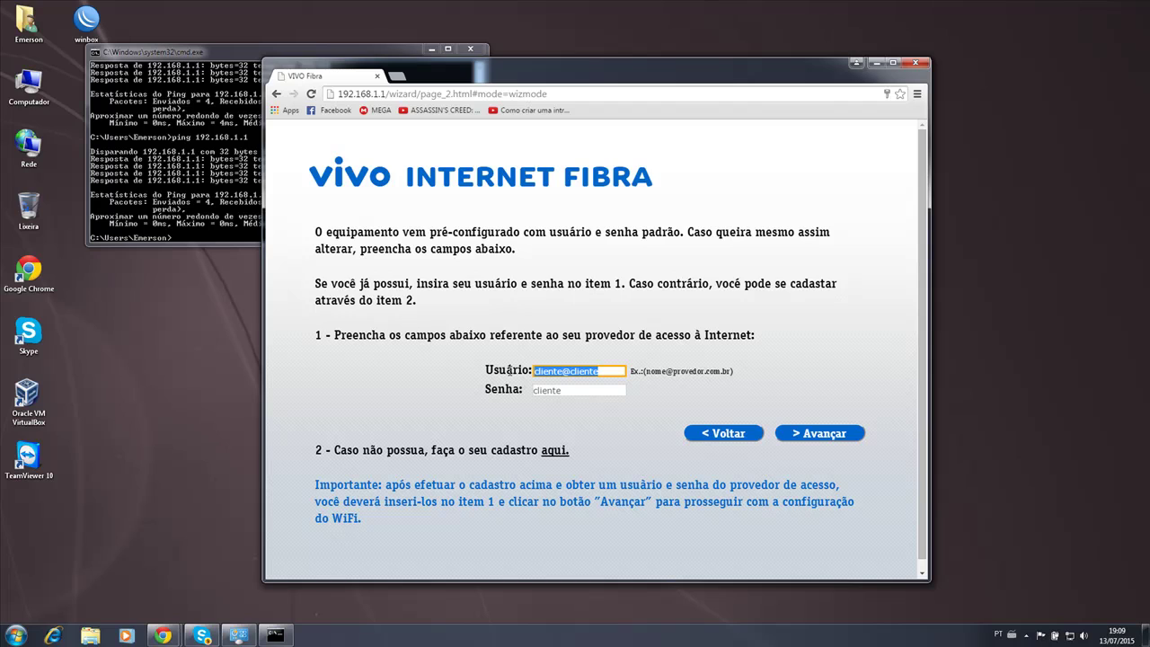
pyautogui.press('BackSpace')
pyautogui.press('Tab')
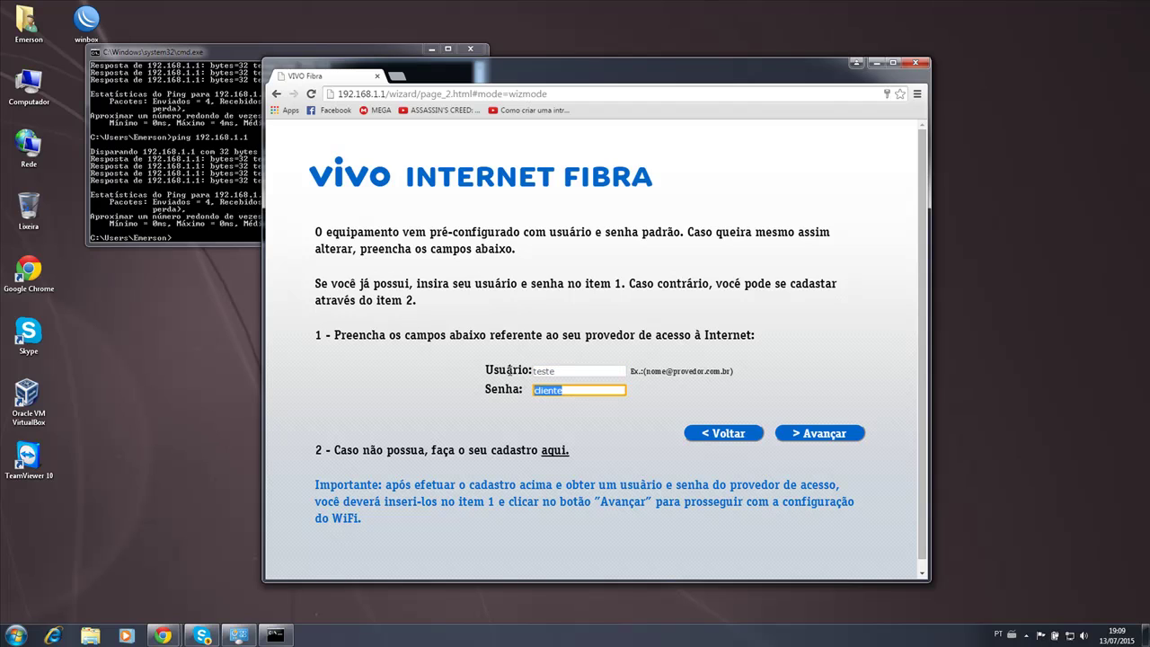
pyautogui.click(822, 434)
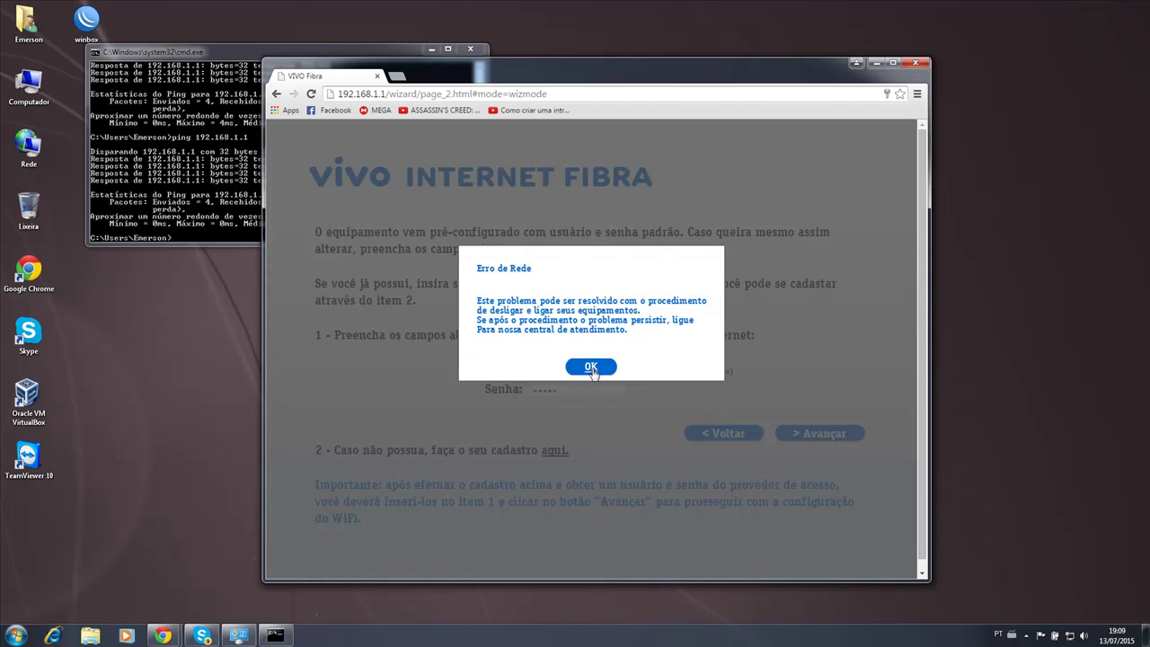
pyautogui.click(592, 366)
# Name the WiFi network i7telecom and review the Criptografia options.
pyautogui.click(805, 436)
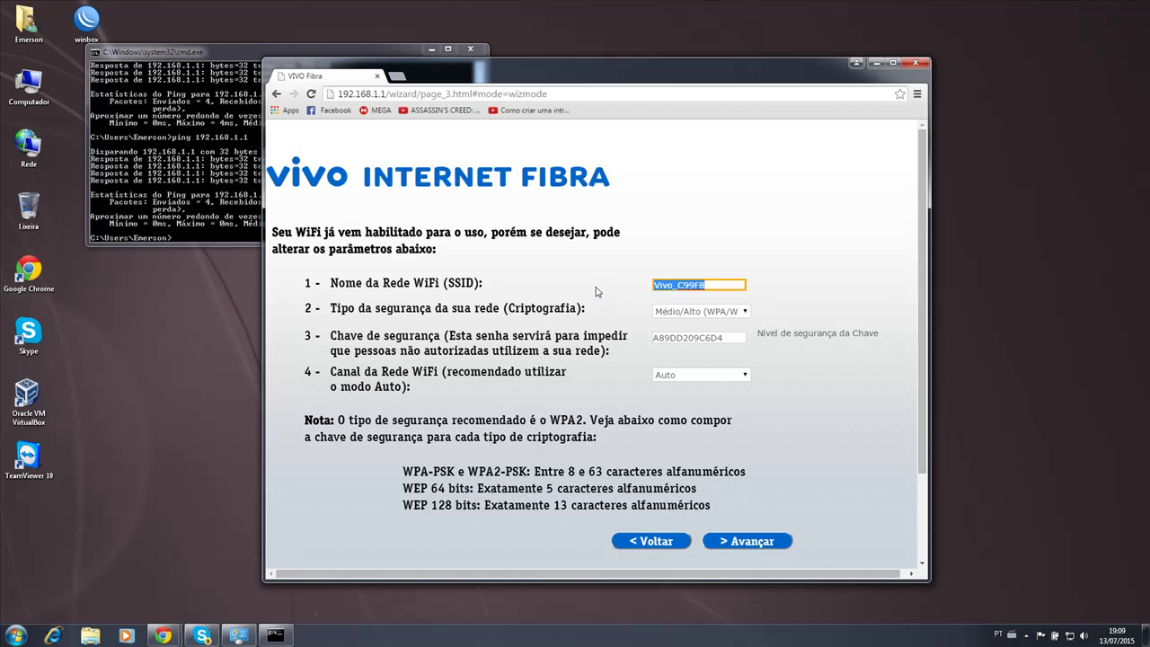
pyautogui.write('17')
pyautogui.write('telecom')
pyautogui.click(703, 313)
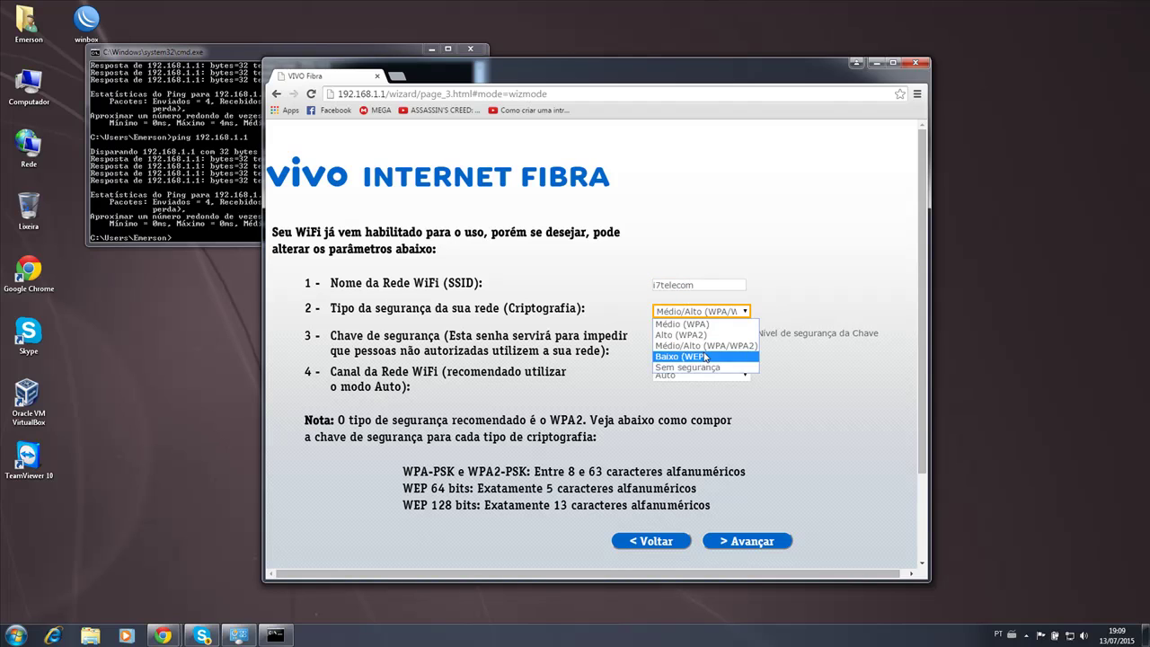
pyautogui.click(705, 349)
# Enter a new WiFi security key and set the channel to 11 - 2.462GHz.
pyautogui.doubleClick(736, 335)
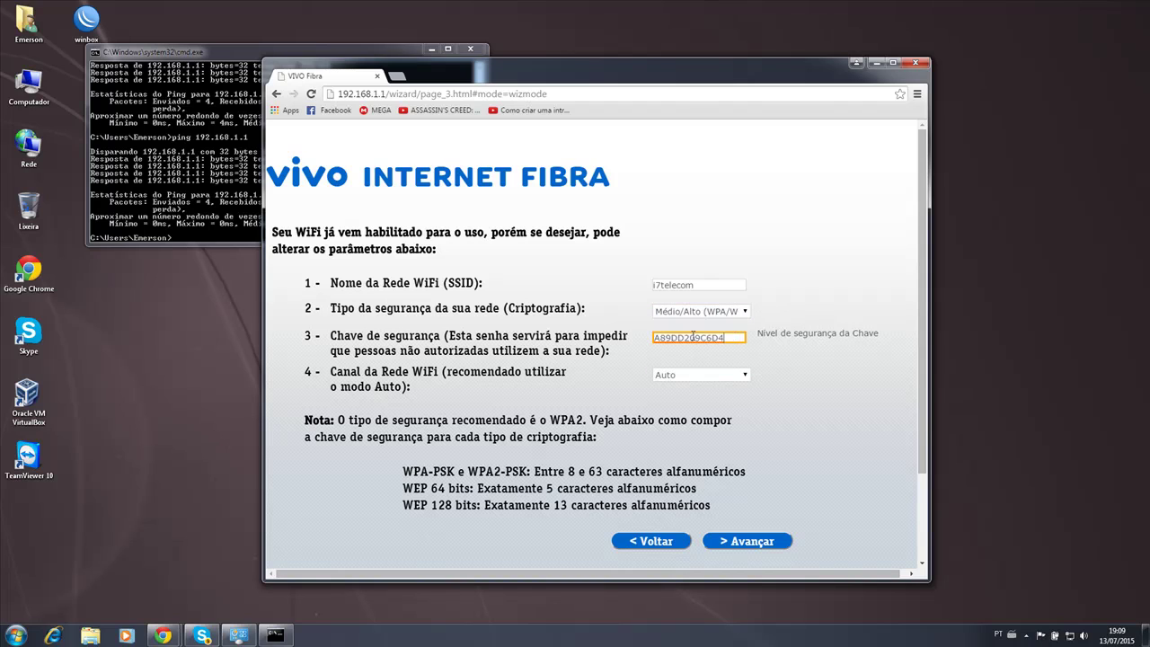
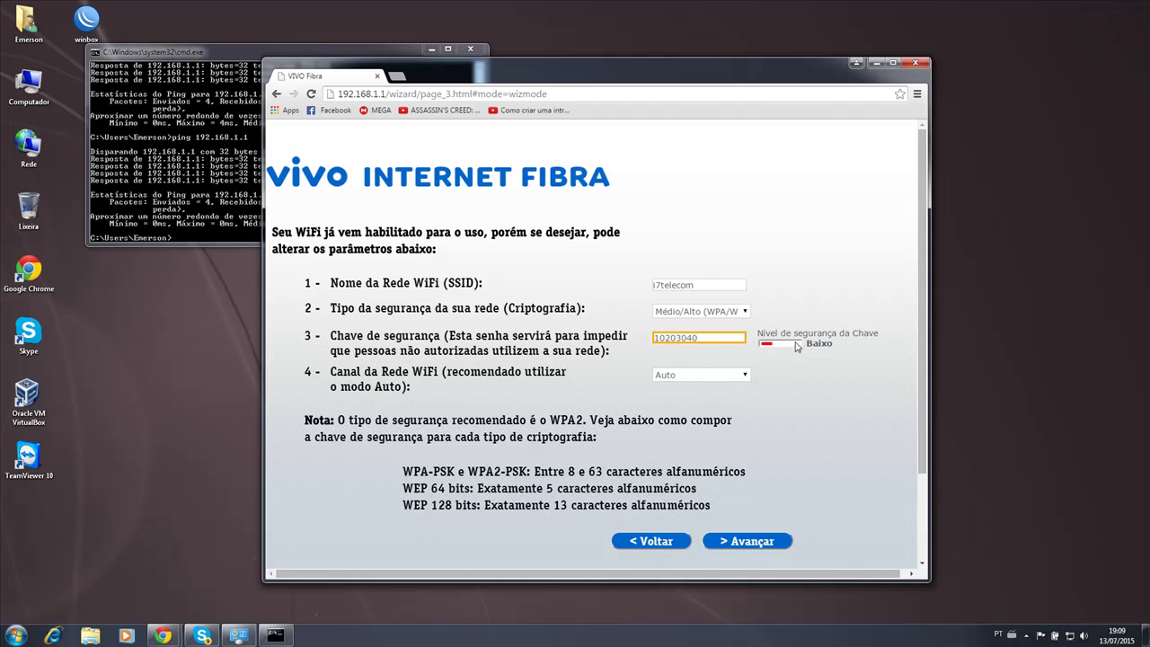
pyautogui.doubleClick(706, 338)
pyautogui.click(698, 377)
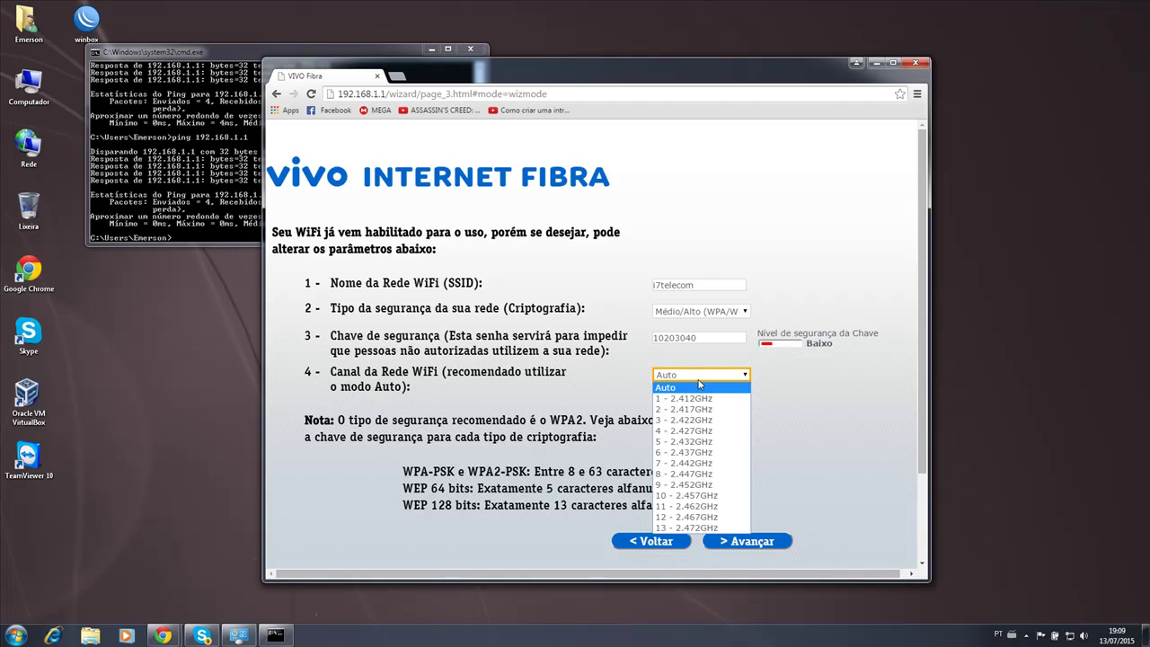
pyautogui.click(680, 507)
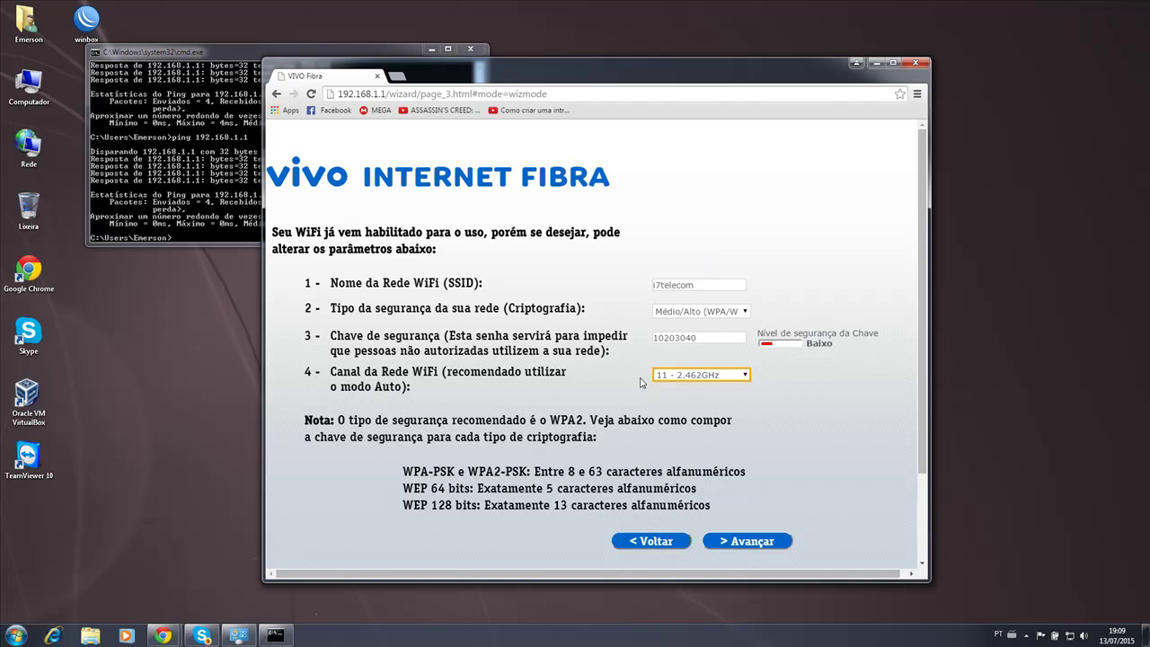
pyautogui.click(701, 379)
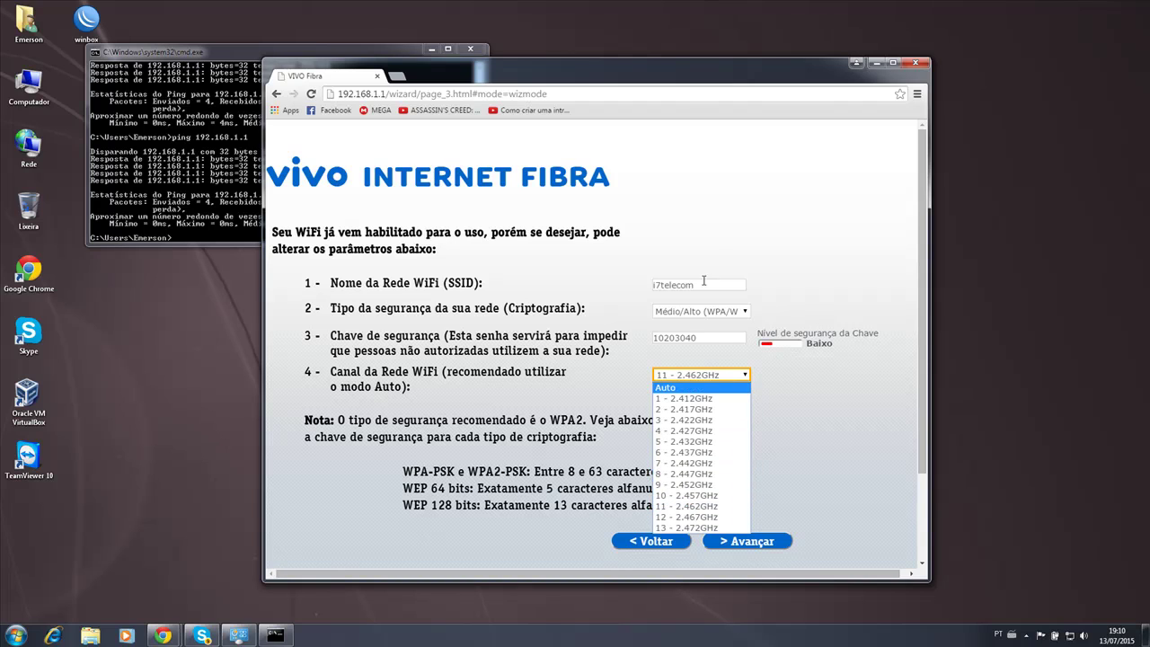
pyautogui.click(729, 528)
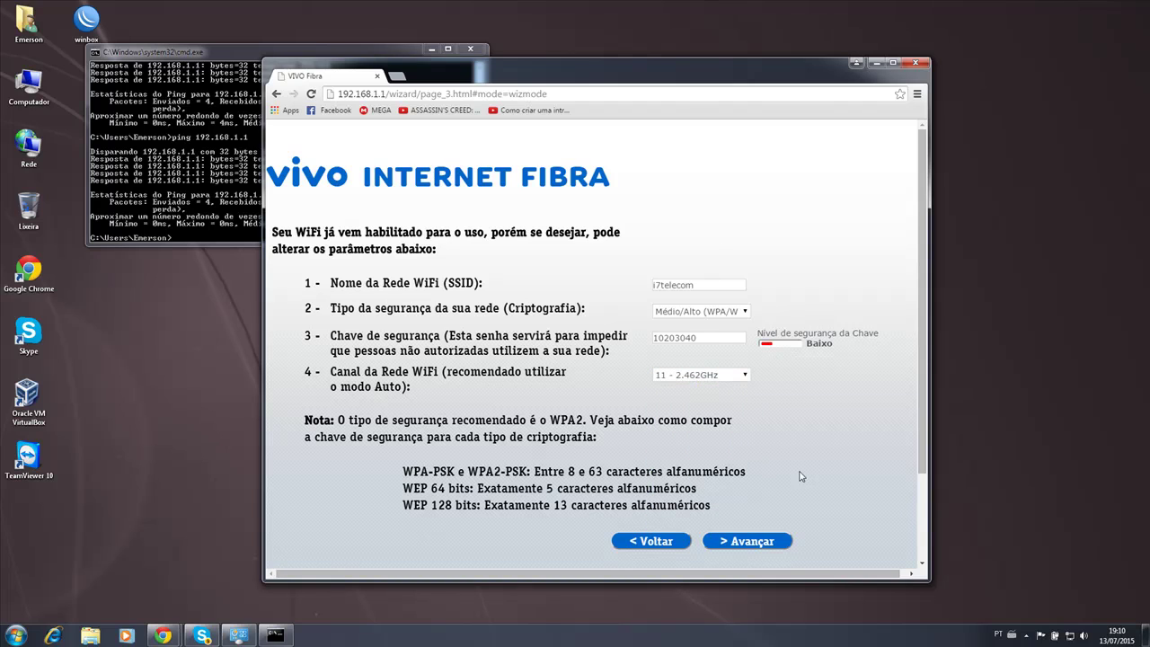
# Save the WiFi settings, pass Testar Conectividade, and finish the wizard with Concluir.
pyautogui.click(743, 542)
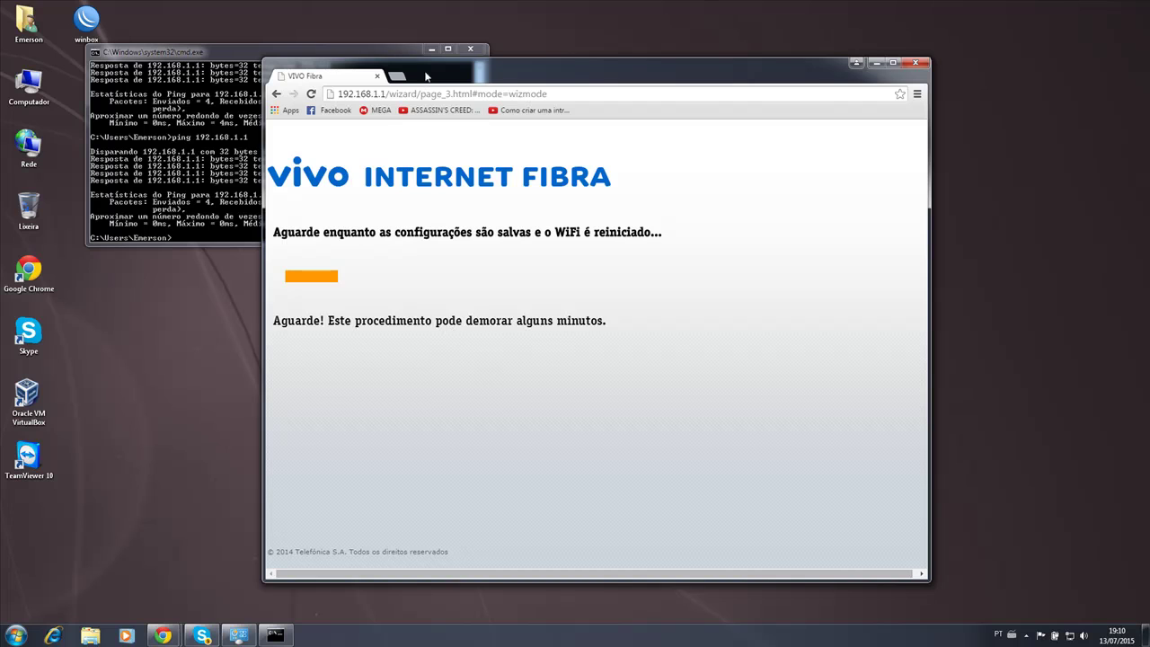
pyautogui.moveTo(441, 69); pyautogui.dragTo(431, 32)
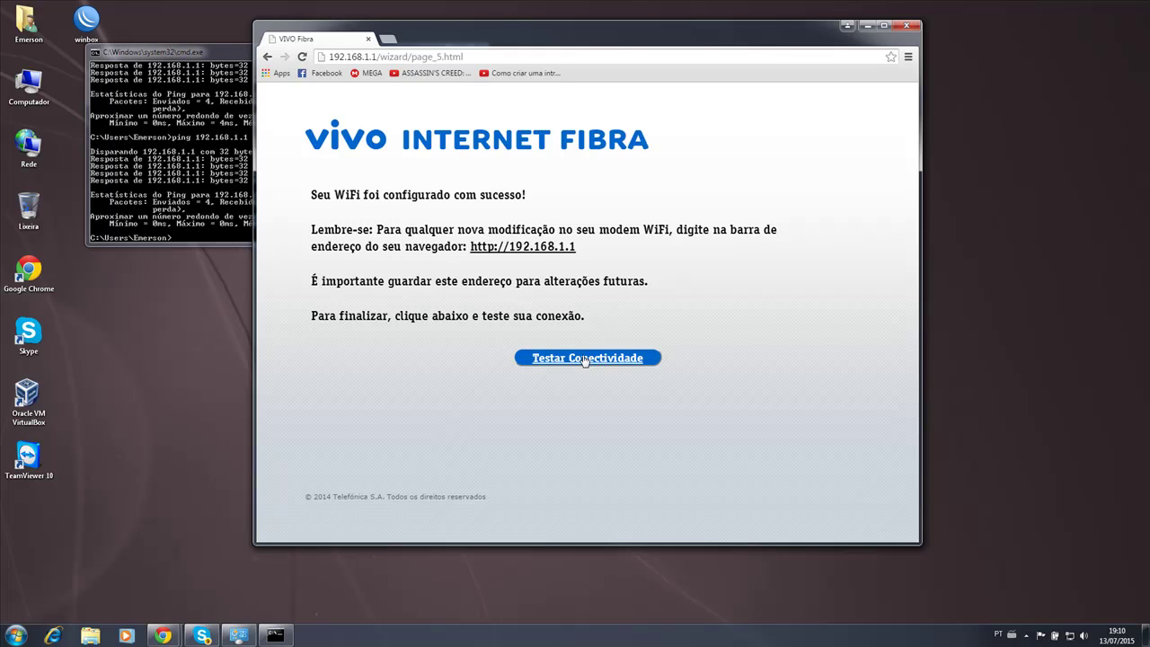
pyautogui.click(584, 358)
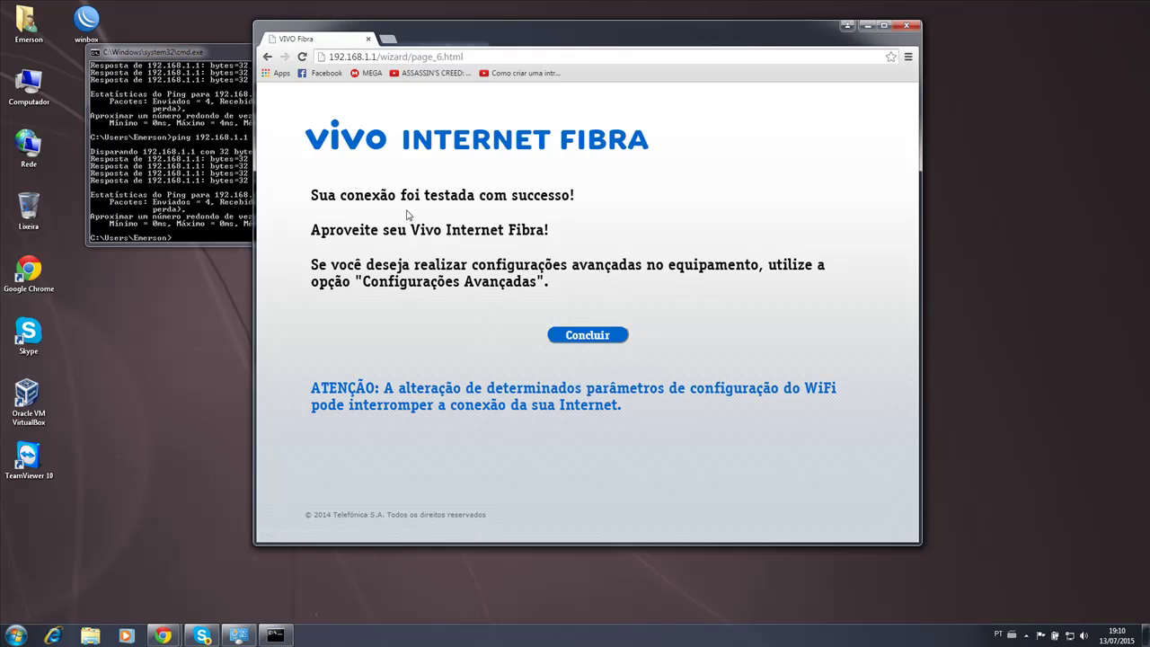
pyautogui.click(591, 335)
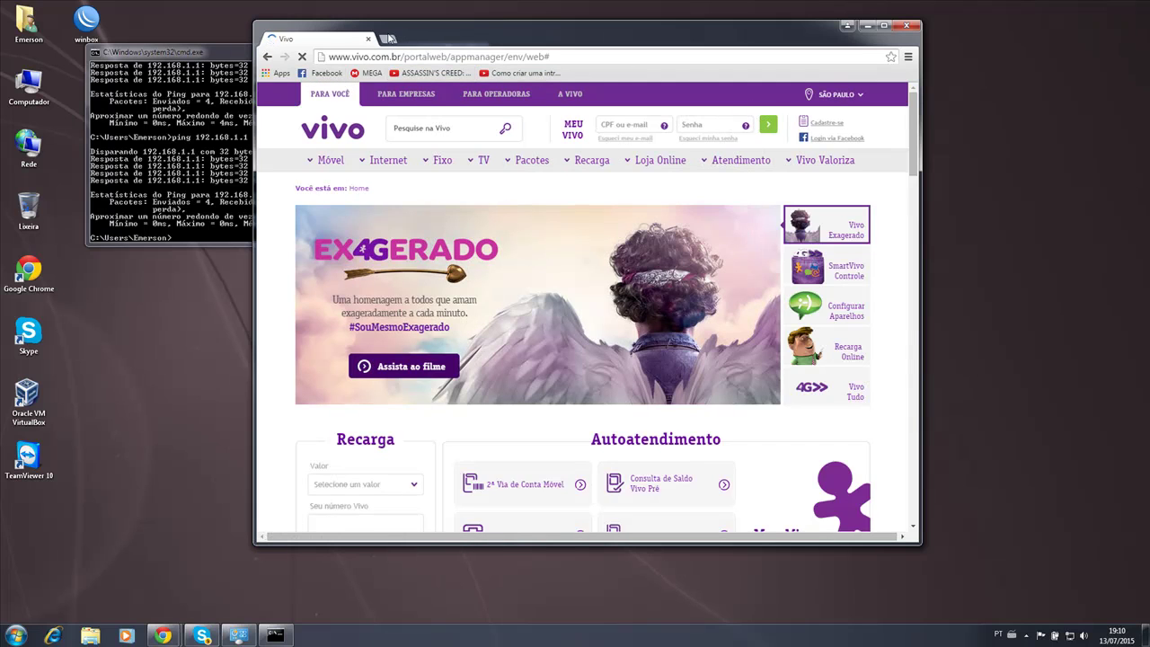
# Load i7telecom.com.br in a new tab and maximize the browser window.
pyautogui.click(387, 39)
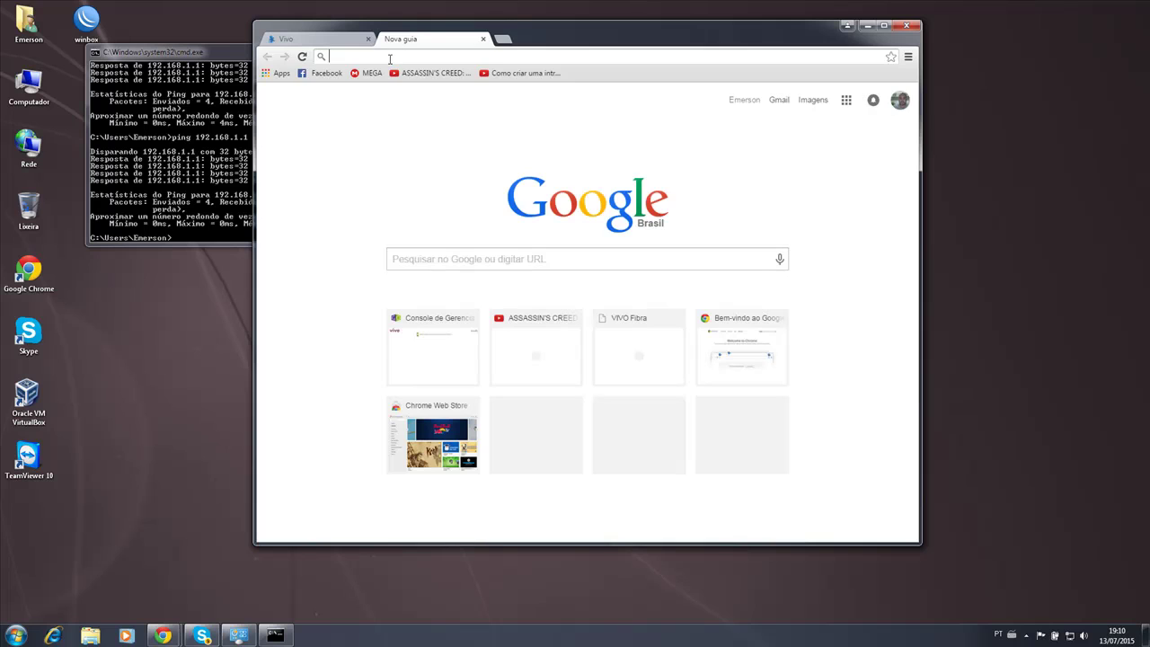
pyautogui.write('i7telecom.com.br')
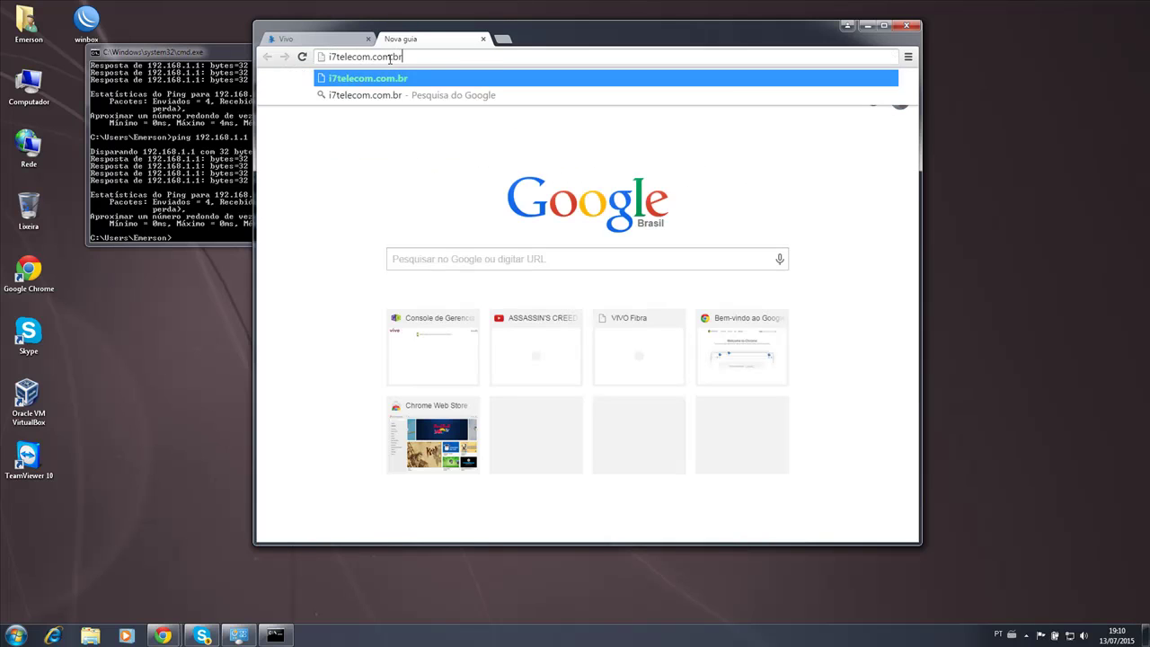
pyautogui.press('Return')
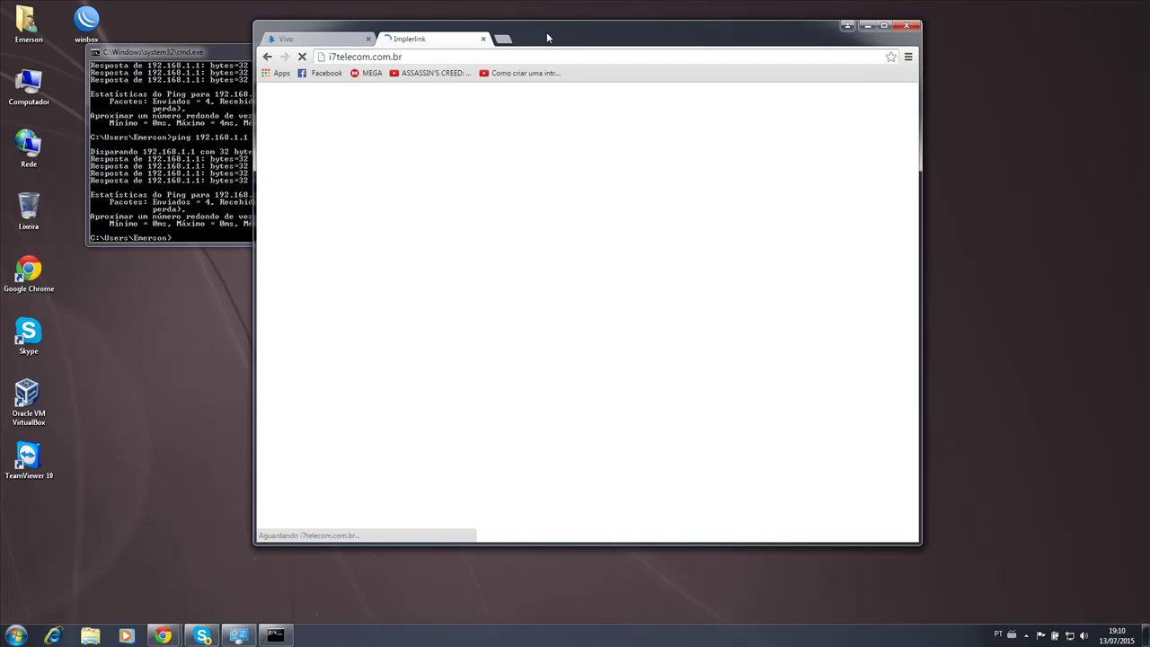
pyautogui.doubleClick(546, 32)
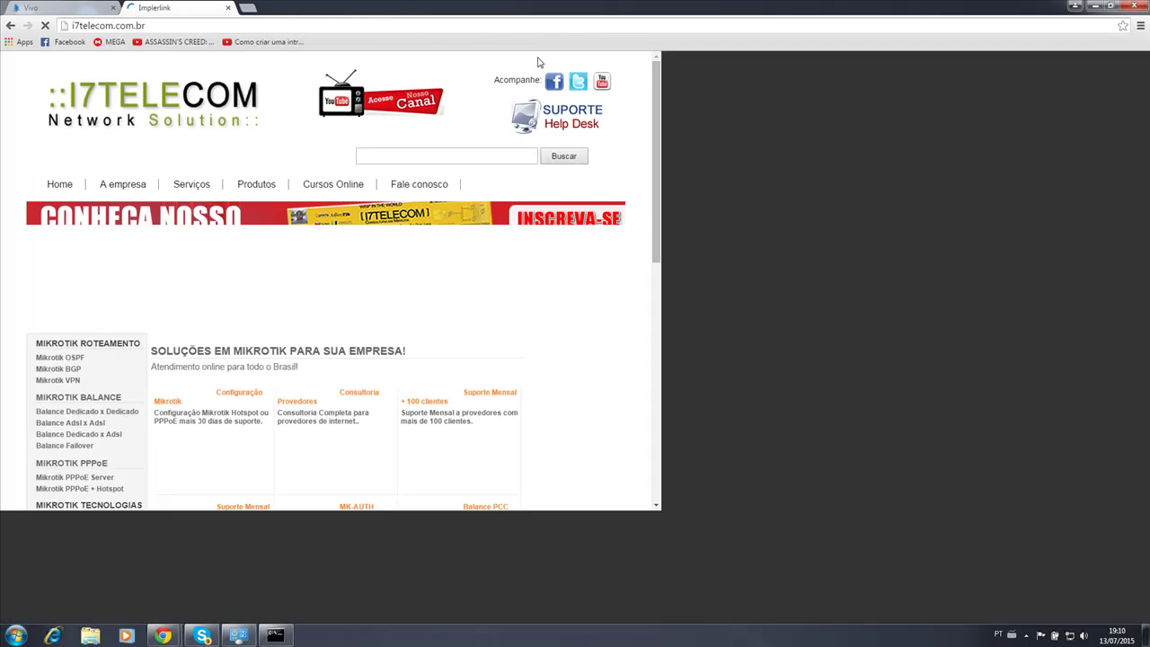
# Scroll through the i7telecom site to confirm it loads, then open a blank tab.
pyautogui.scroll(-5, 600, 142)
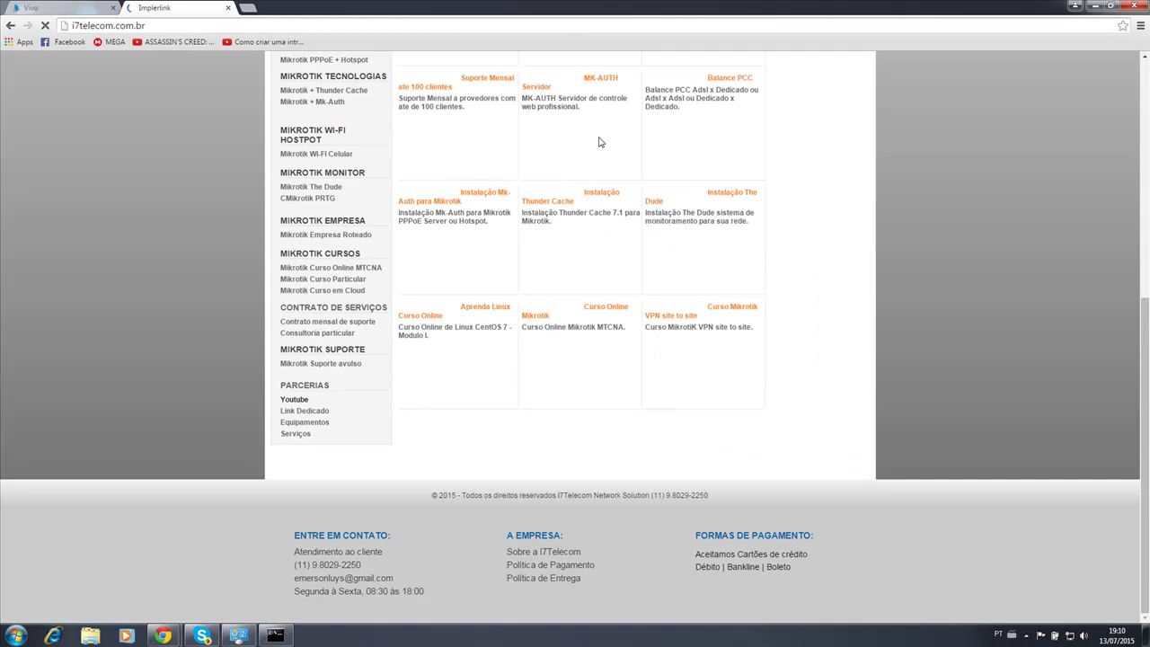
pyautogui.scroll(5, 600, 142)
pyautogui.scroll(-5, 601, 142)
pyautogui.scroll(5, 600, 142)
pyautogui.scroll(-5, 600, 142)
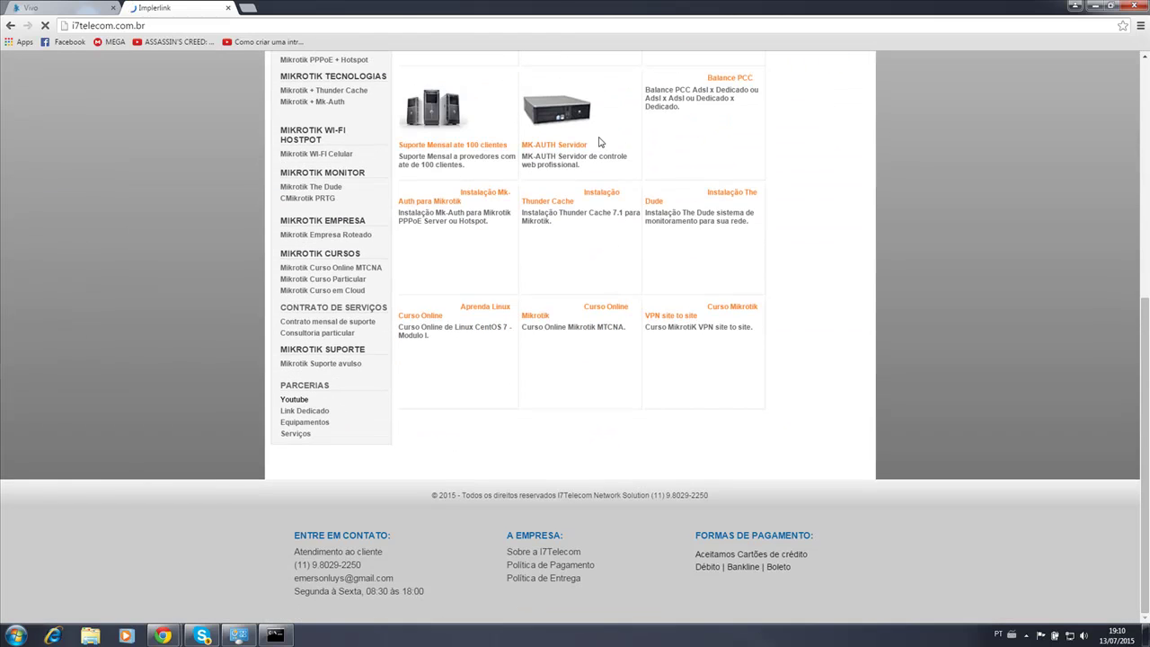
pyautogui.scroll(5, 600, 142)
pyautogui.scroll(-5, 600, 142)
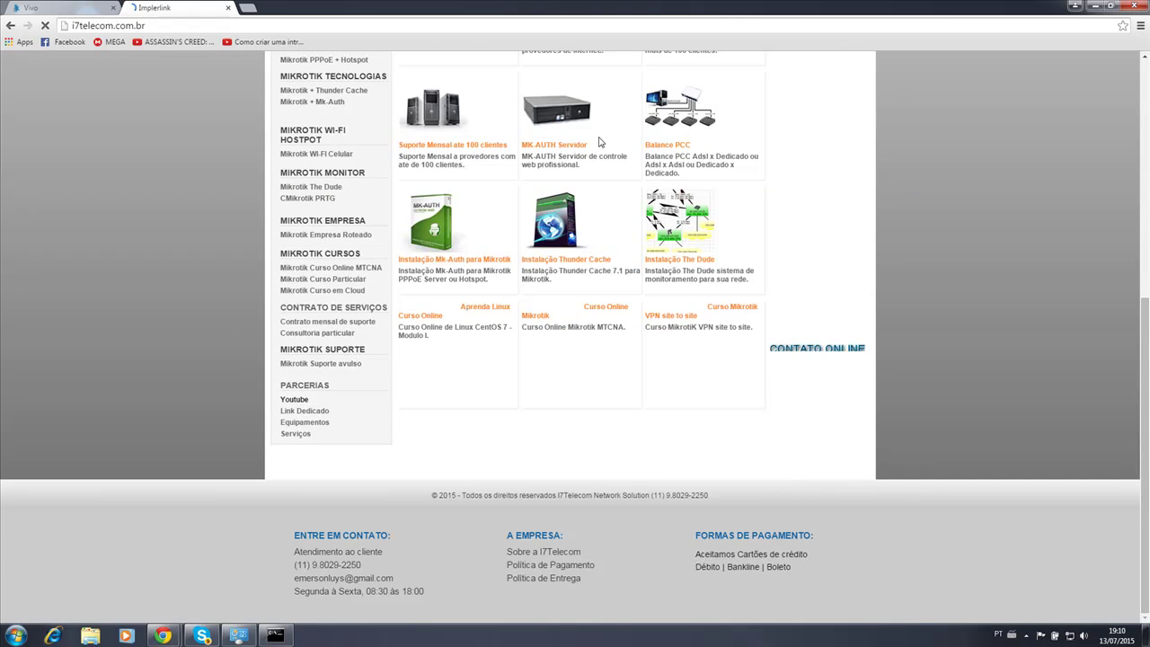
pyautogui.scroll(5, 600, 142)
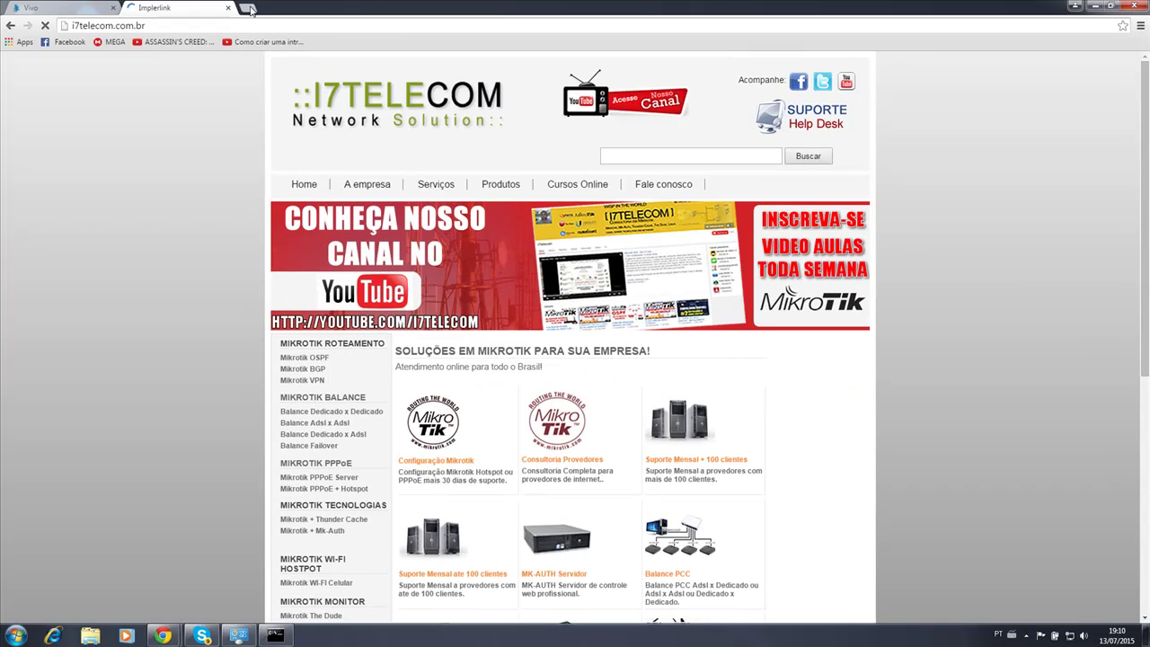
pyautogui.click(248, 8)
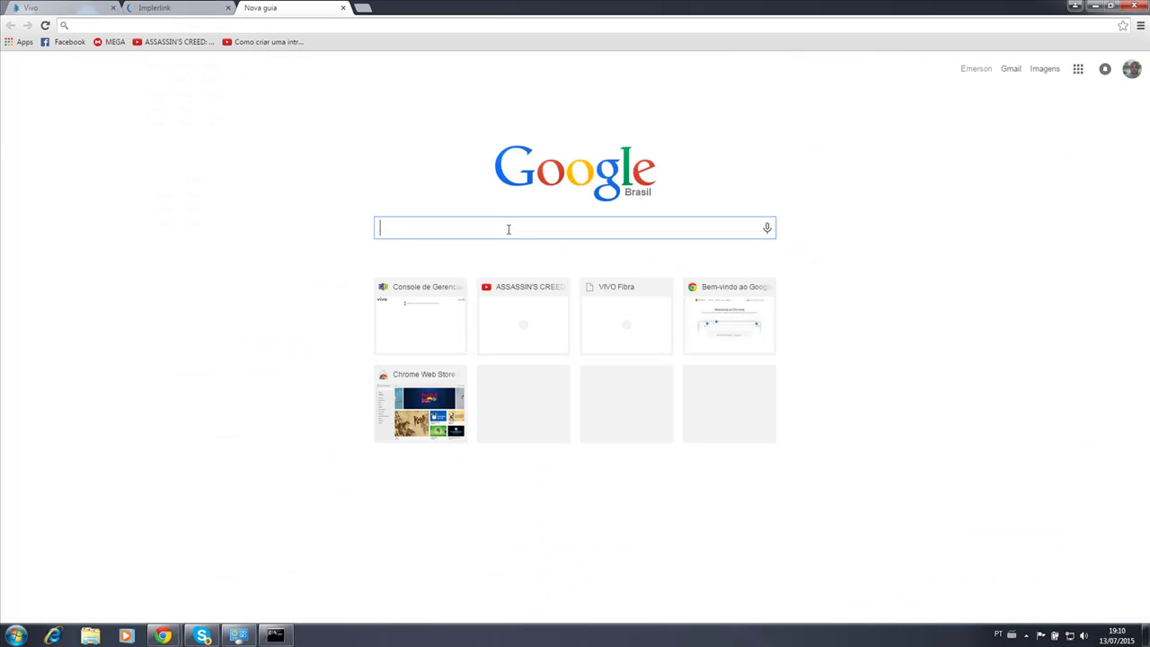
# Search Google for 'speed test' and open the Speedtest.net result.
pyautogui.write('sp')
pyautogui.write('eed')
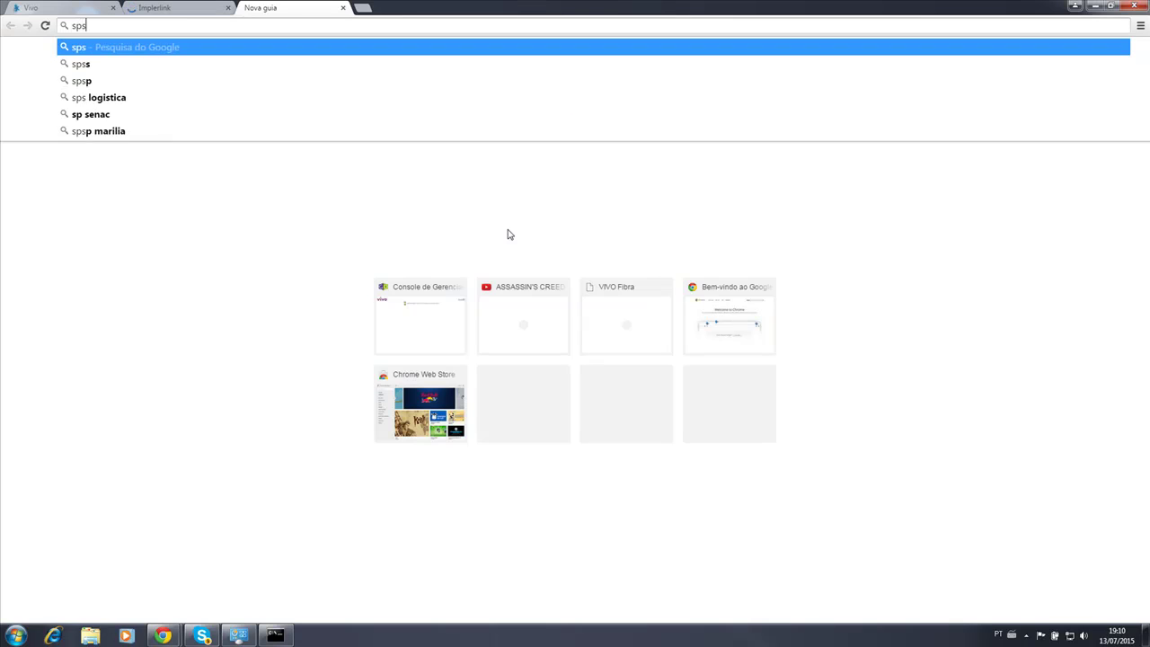
pyautogui.press('BackSpace')
pyautogui.press('BackSpace')
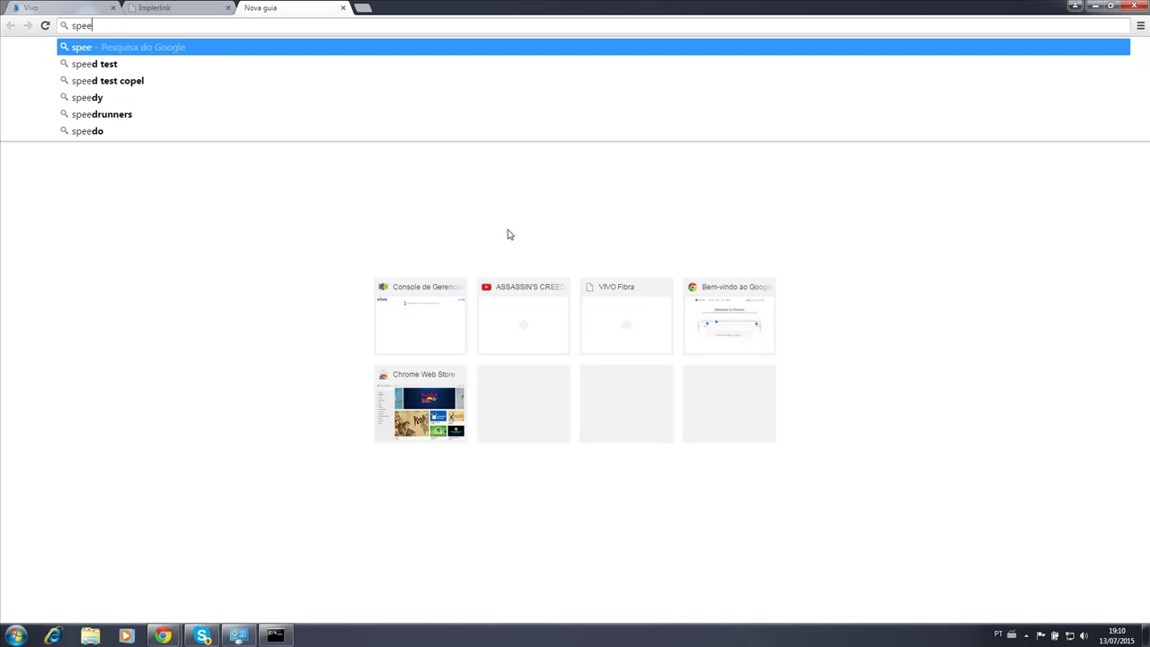
pyautogui.write('d tes')
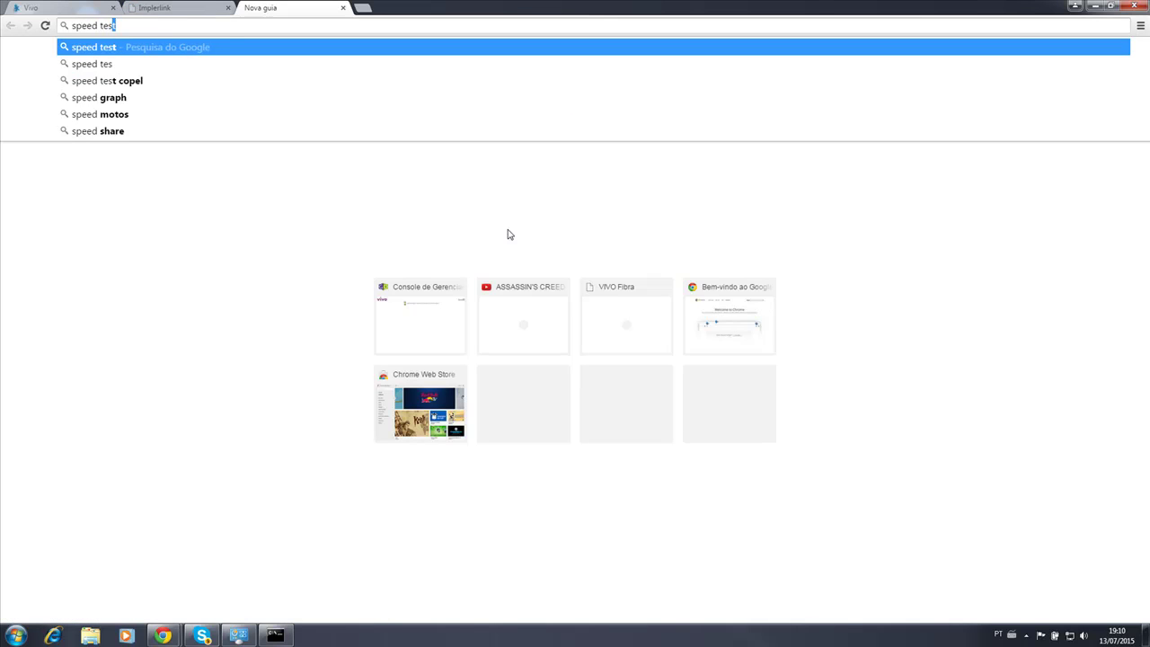
pyautogui.press('Return')
pyautogui.click(105, 167)
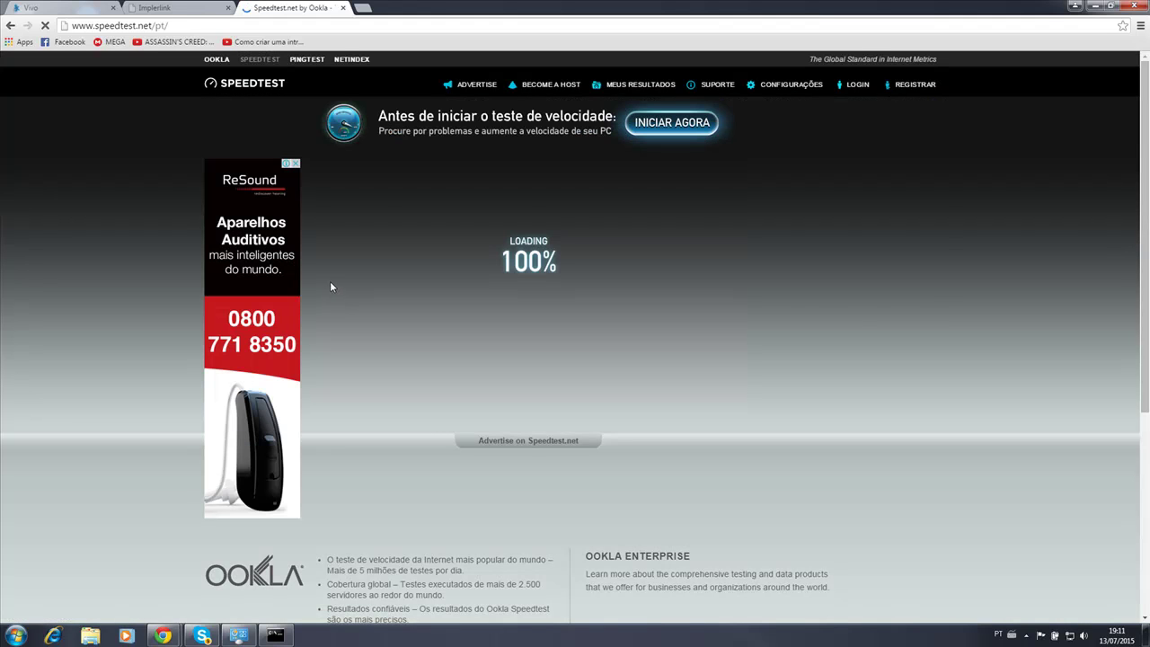
# Close the ad tab and start the Speedtest.net test with Iniciar Teste.
pyautogui.click(653, 127)
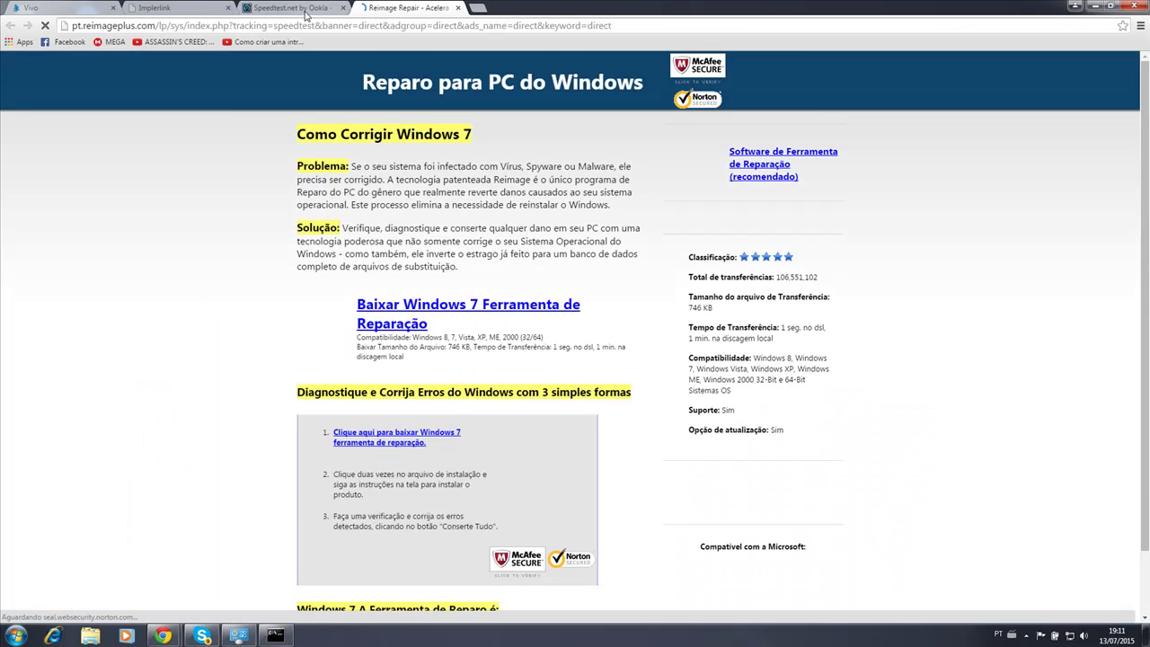
pyautogui.click(296, 8)
pyautogui.click(512, 178)
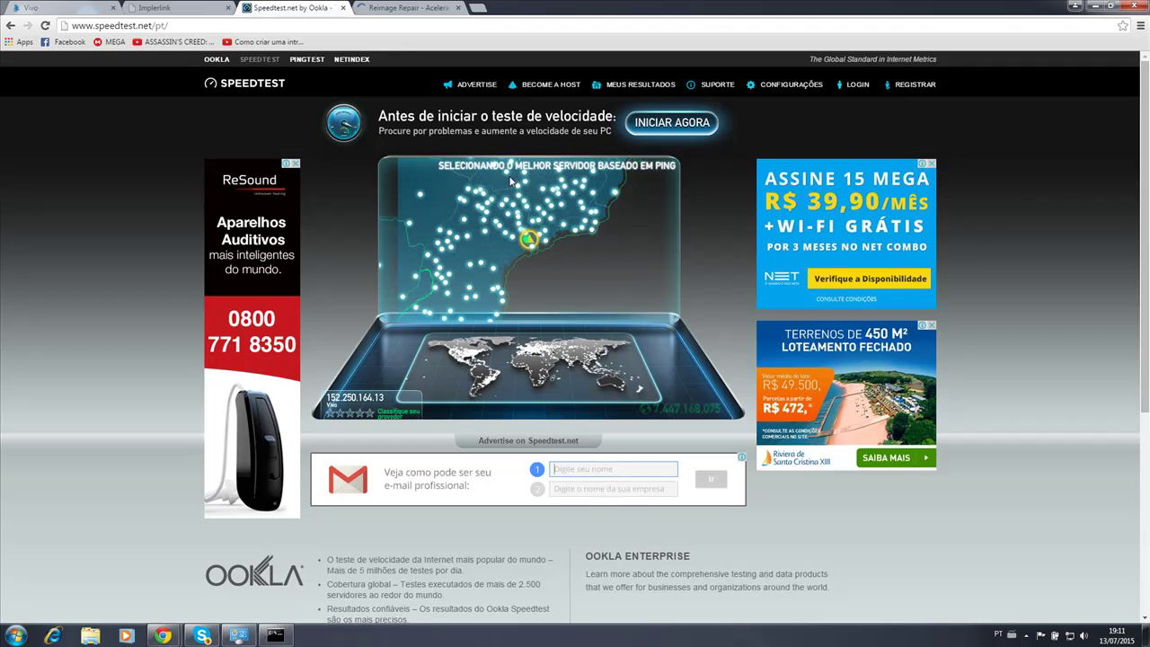